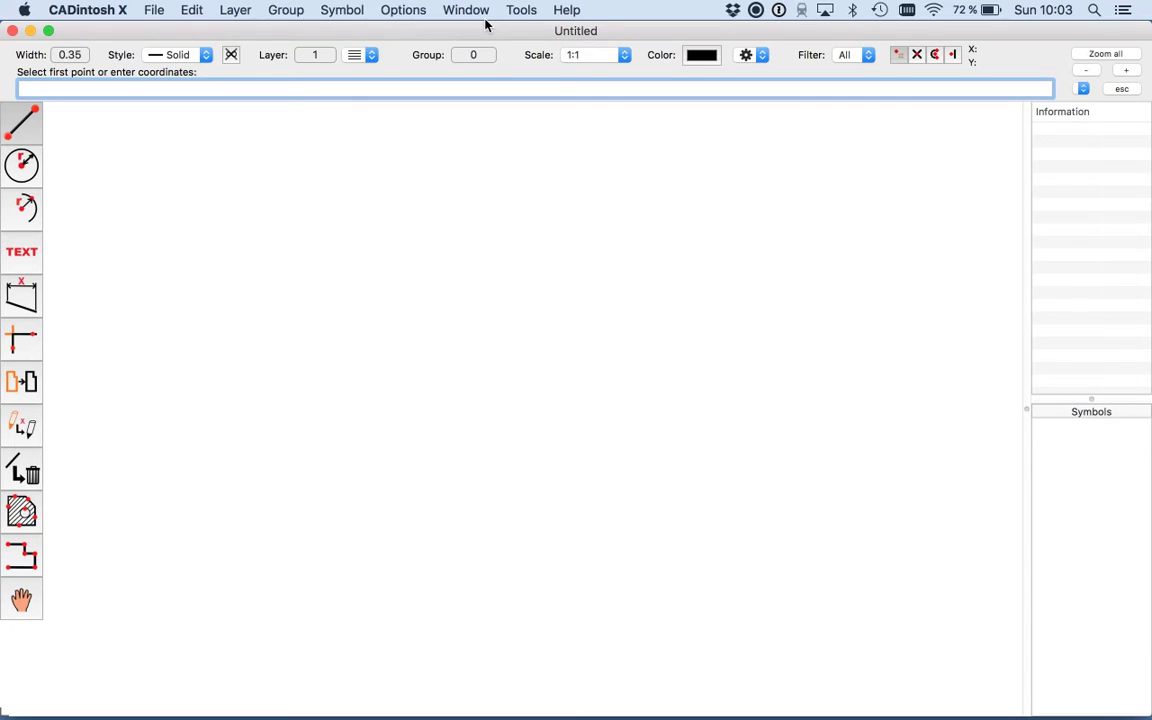
# Set the base unit of the complete drawing to m, keeping metric units for the dialog edit fields
pyautogui.click(403, 12)
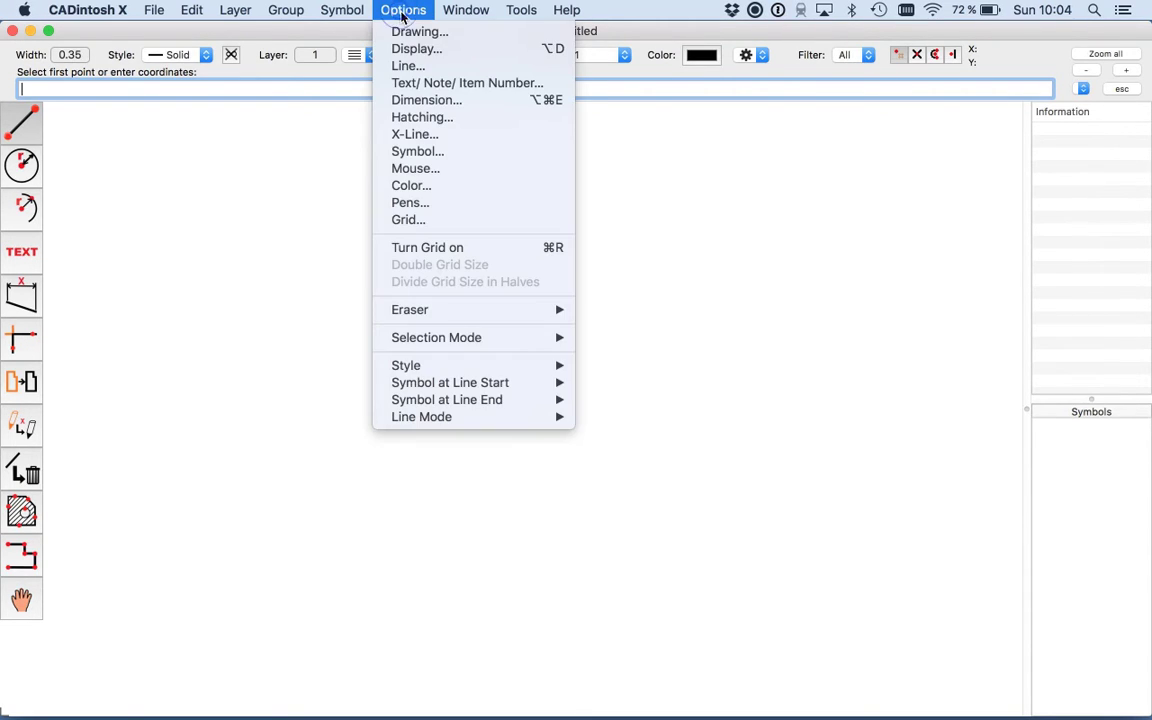
pyautogui.click(403, 34)
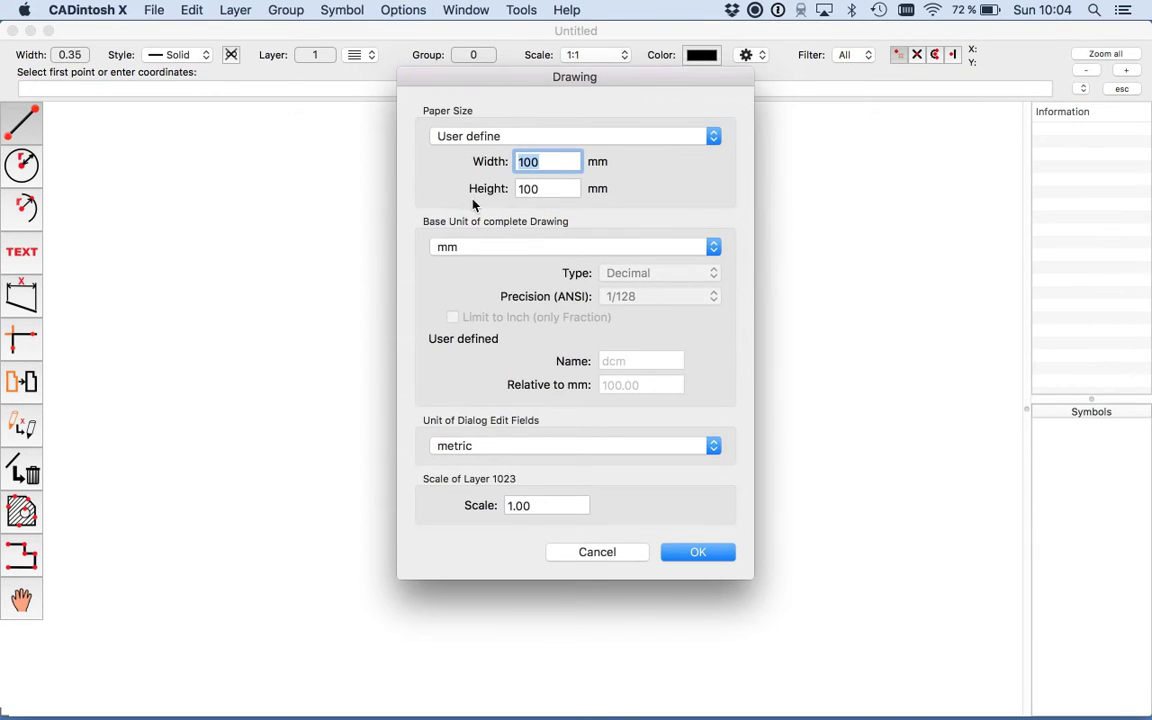
pyautogui.click(478, 249)
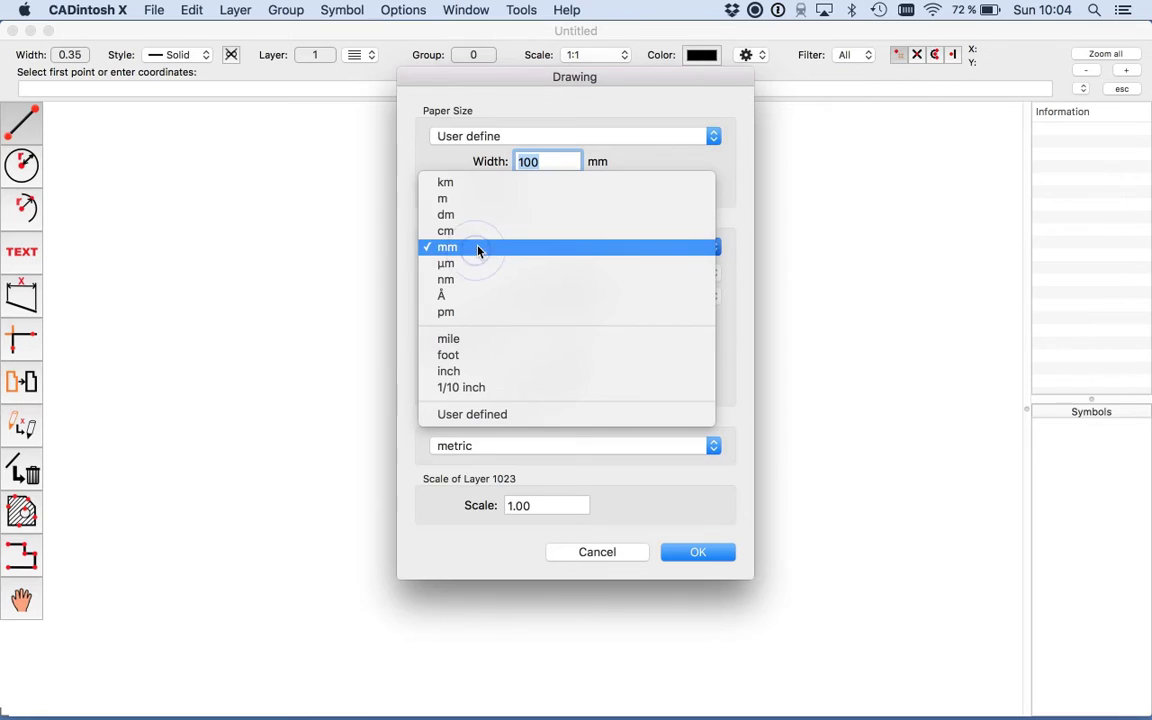
pyautogui.click(481, 204)
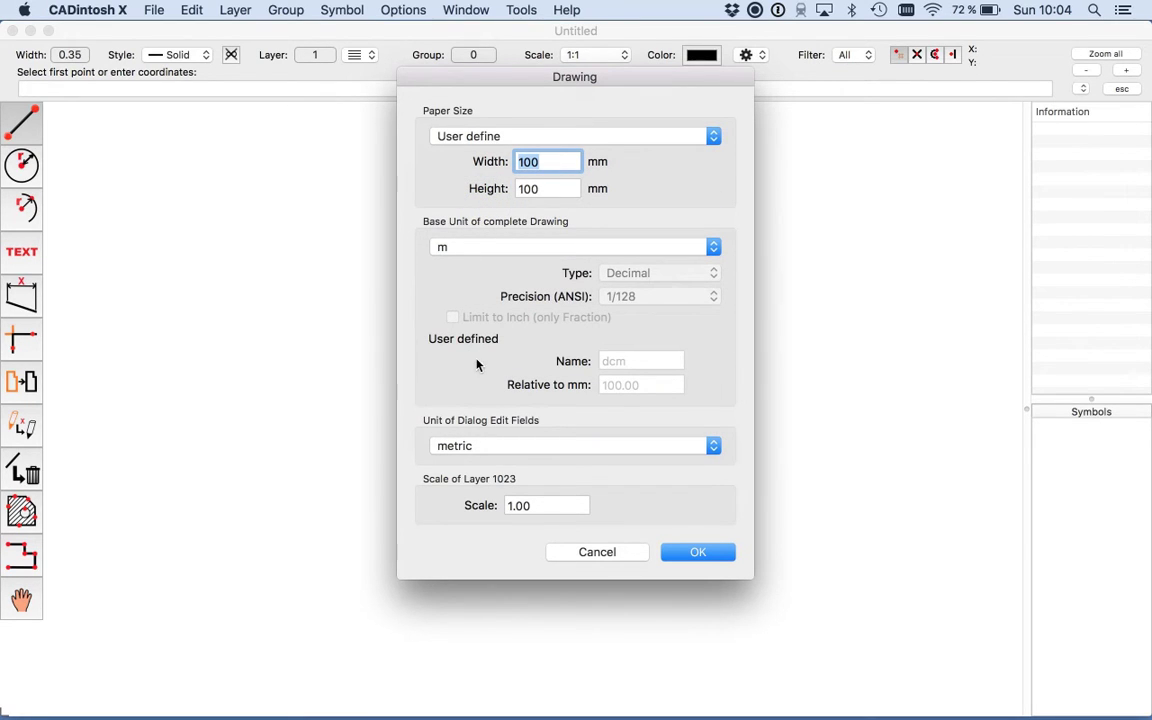
pyautogui.click(472, 446)
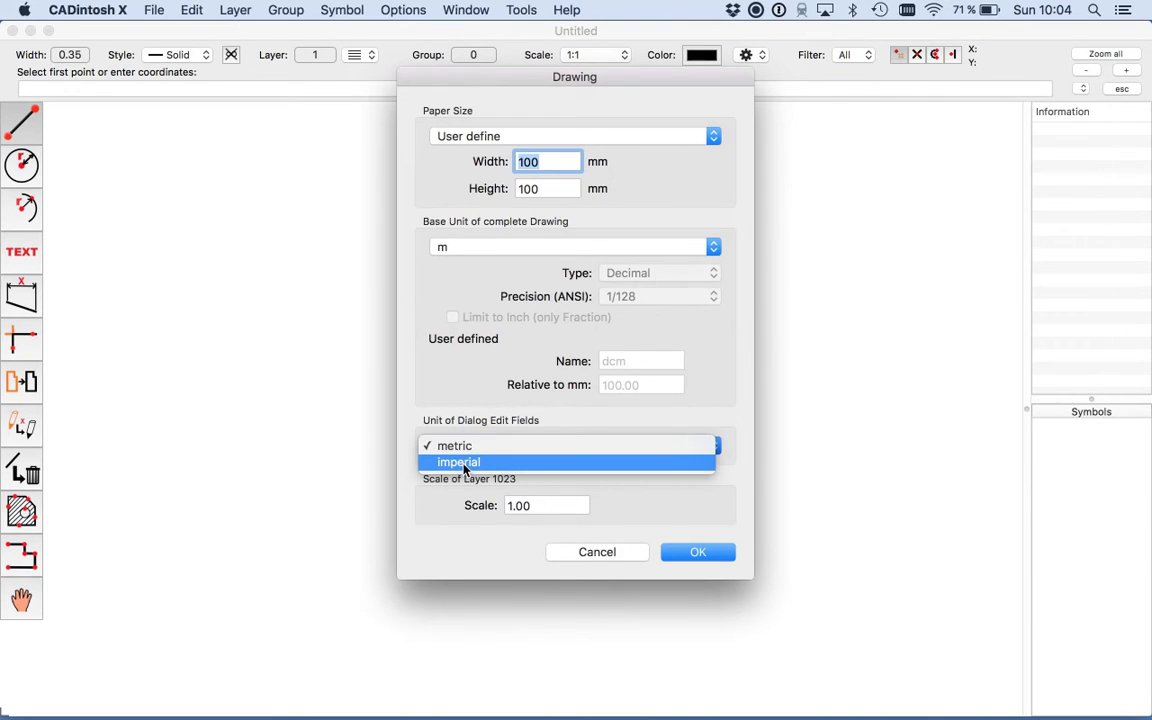
pyautogui.click(429, 402)
pyautogui.click(720, 553)
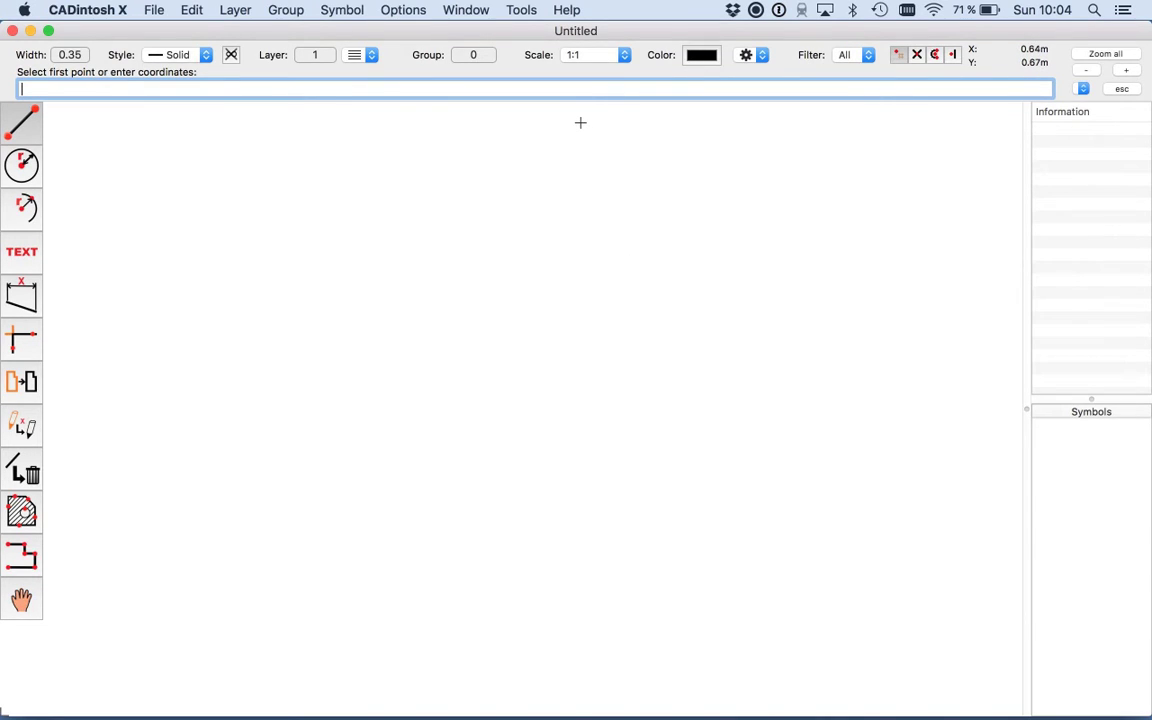
# Set the drawing scale to 1:100 and the line width to 0.5
pyautogui.click(586, 57)
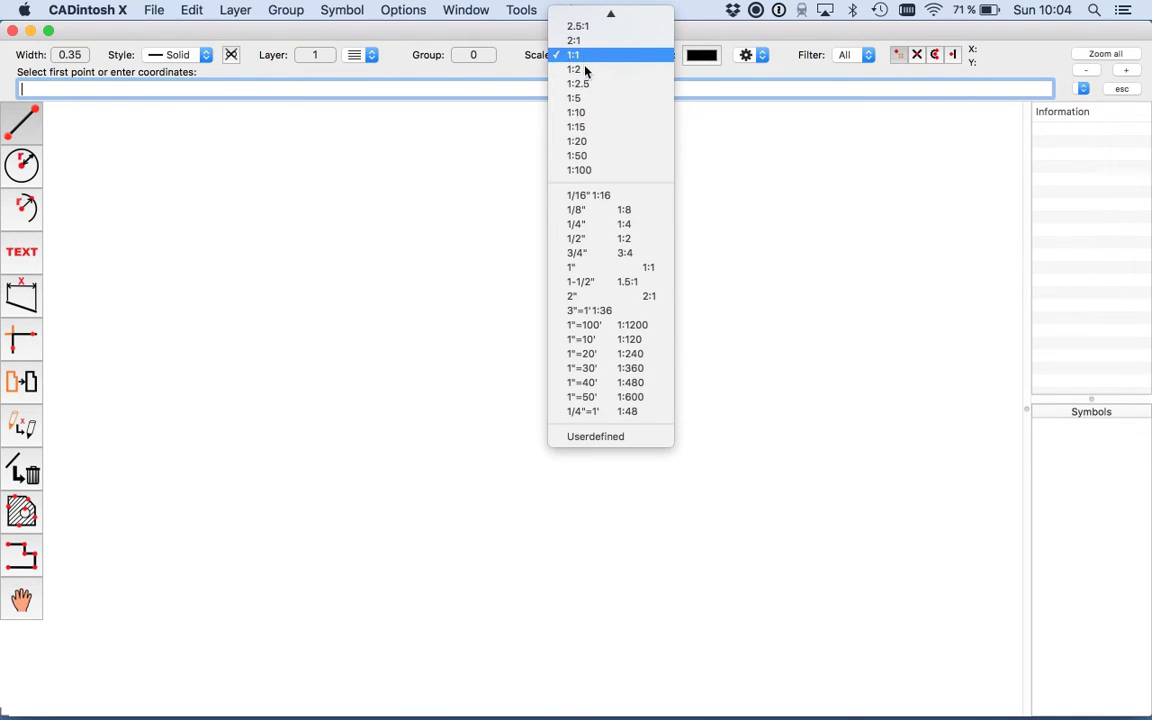
pyautogui.click(577, 171)
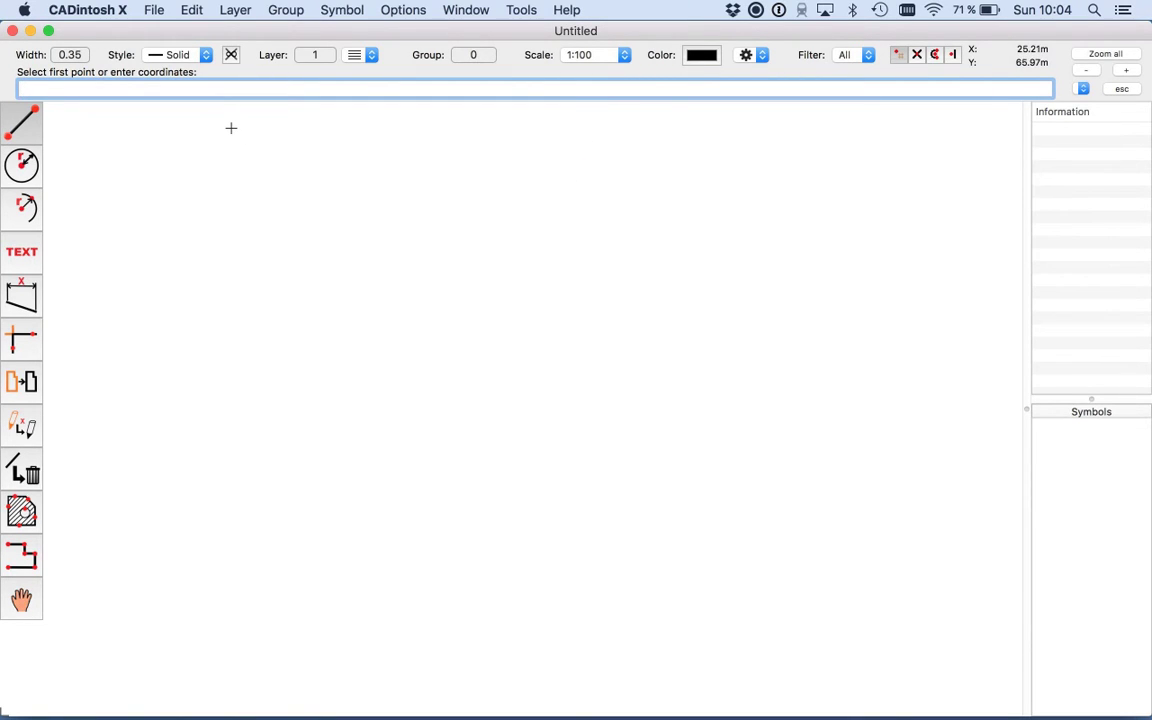
pyautogui.click(72, 60)
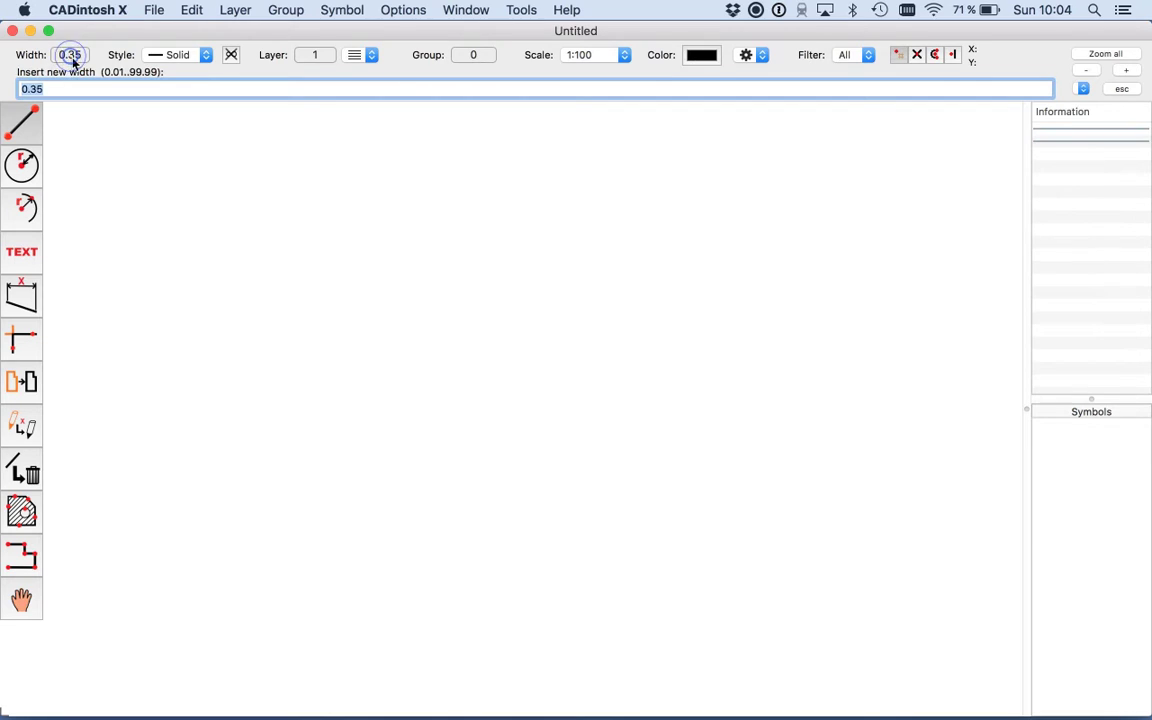
pyautogui.write('0.5')
pyautogui.press('Return')
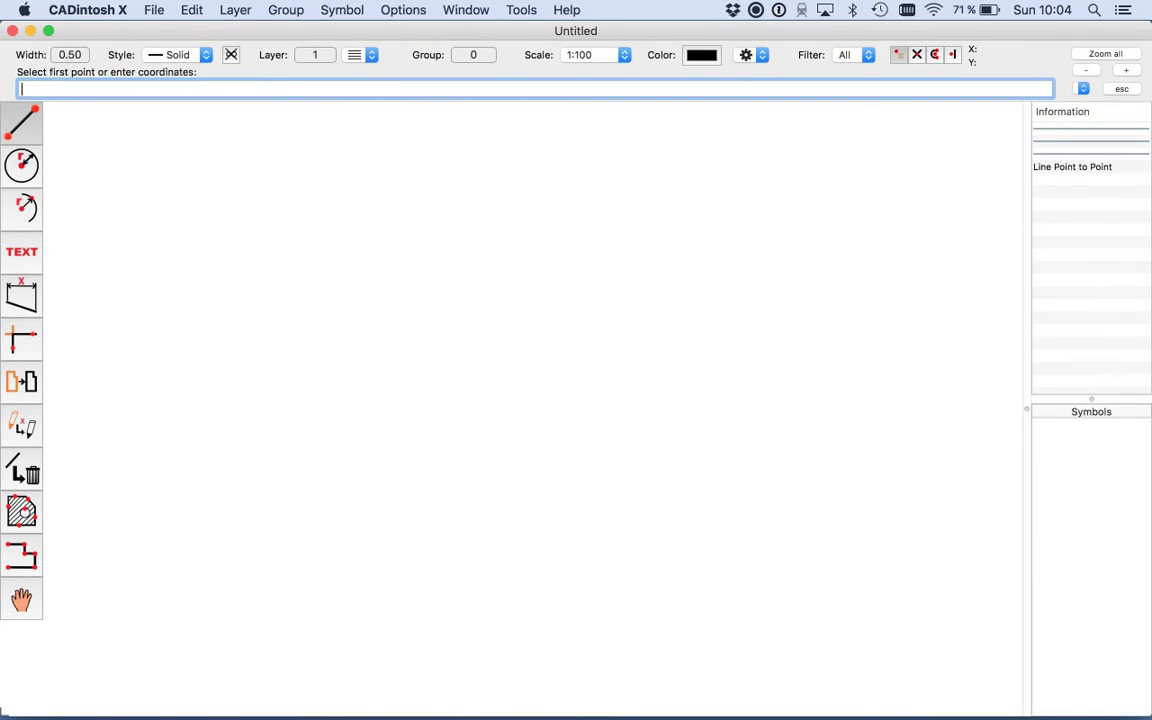
# Draw a horizontal line from the origin 0,0 with Line at Angle, using angle 0 and length 10 m
pyautogui.click(30, 127)
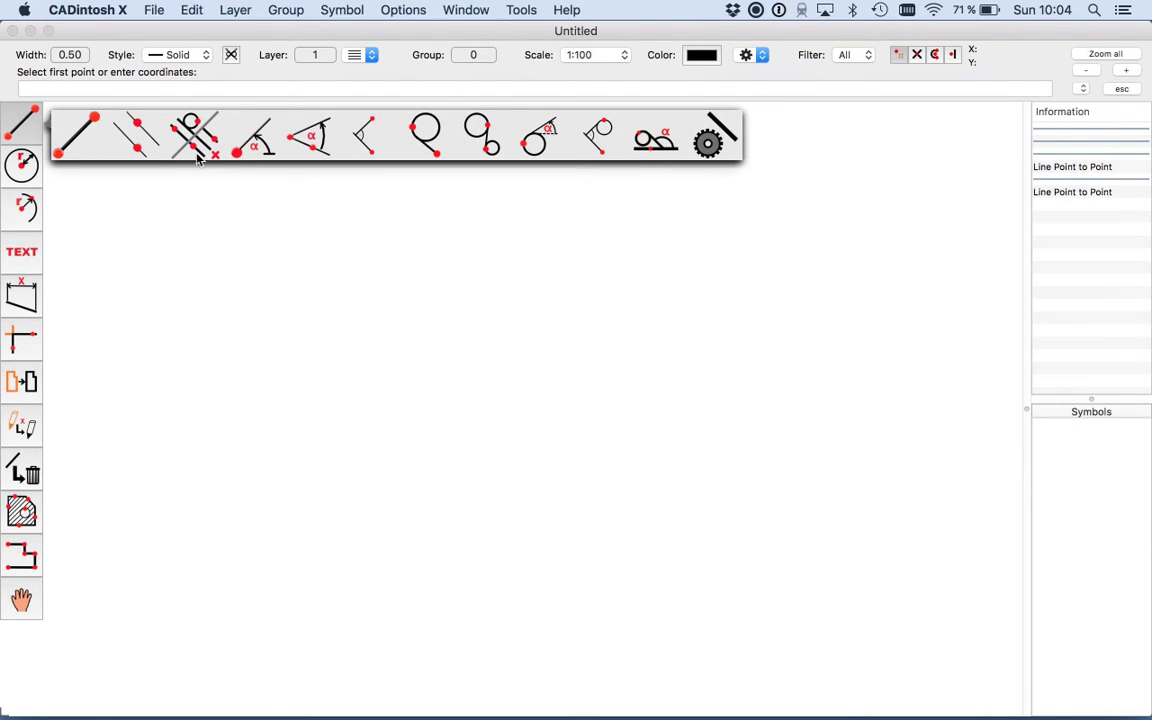
pyautogui.click(256, 139)
pyautogui.write('0,0')
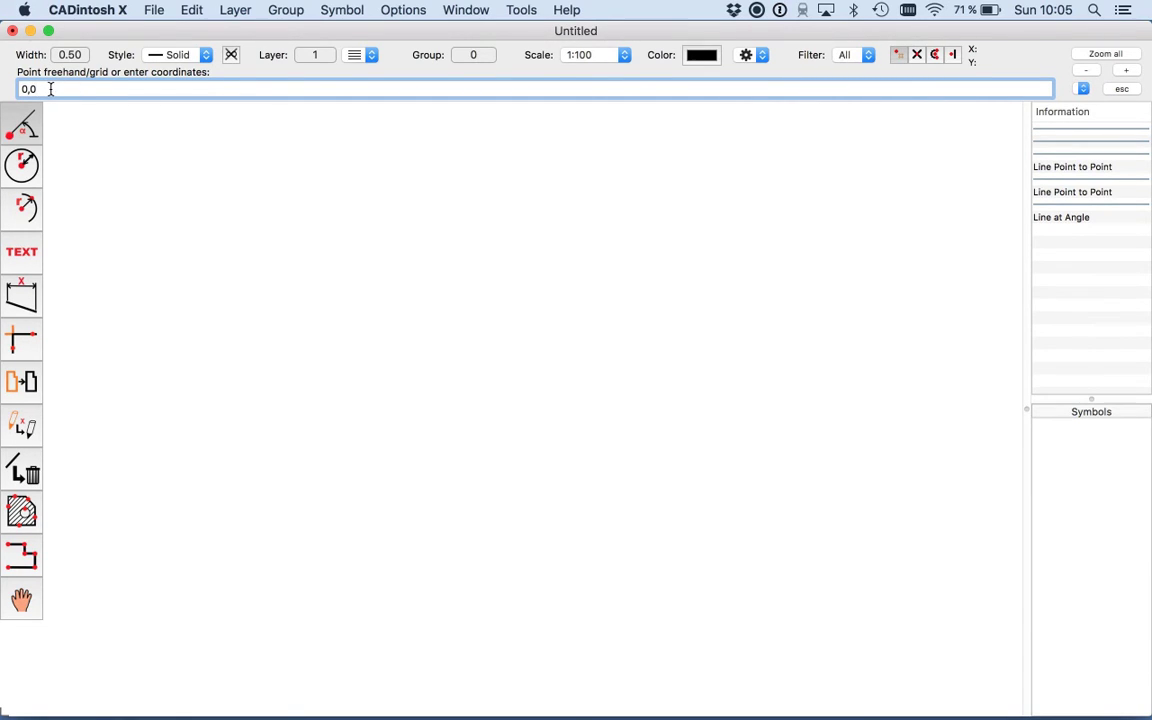
pyautogui.press('Return')
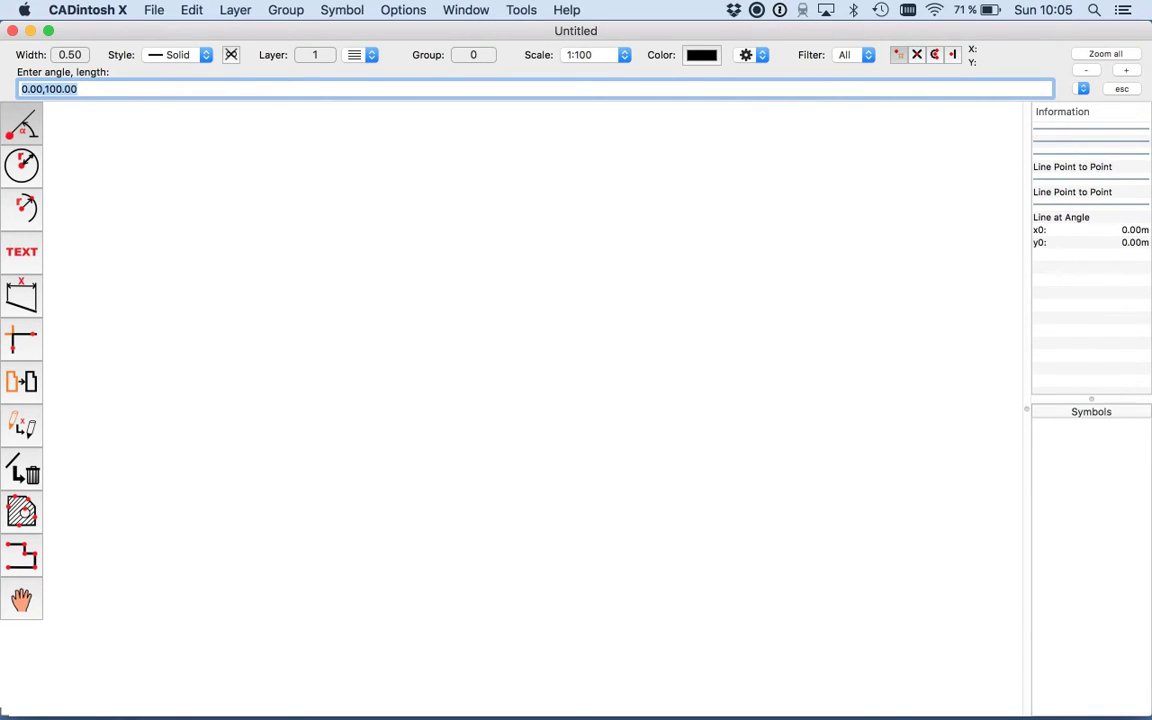
pyautogui.write('0,10')
pyautogui.press('Return')
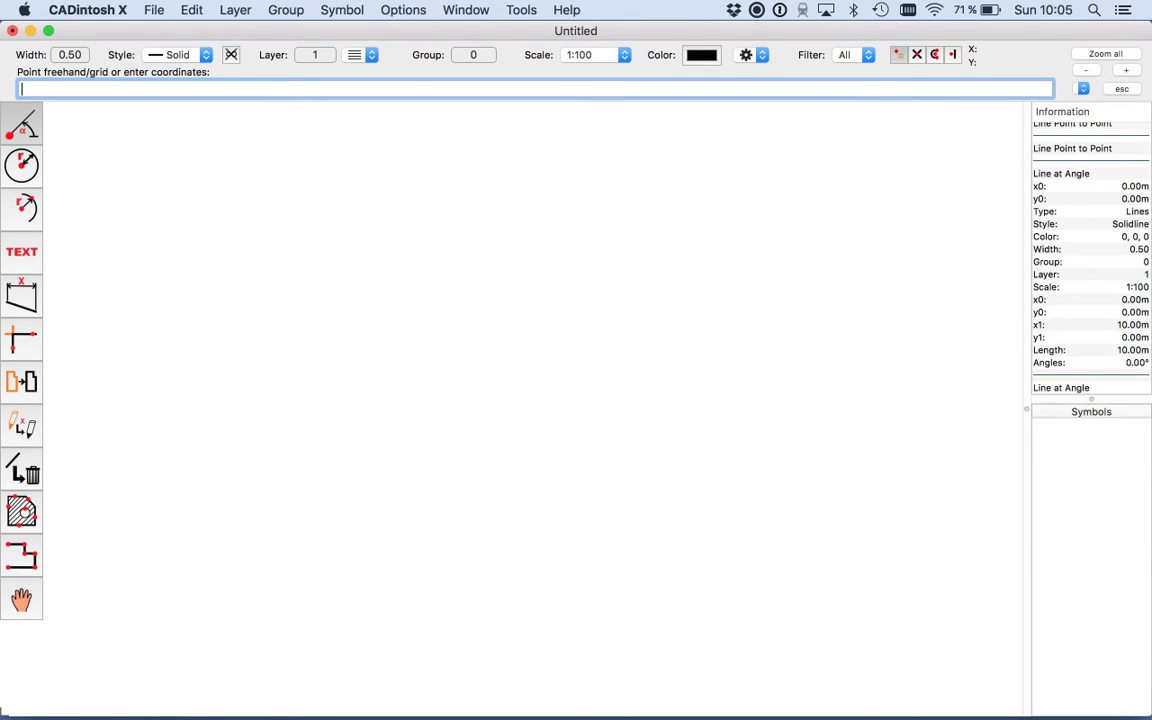
# Draw a vertical line from the origin 0,0 at angle 90 with length 8 m, and fit the drawing in view
pyautogui.write('0,0')
pyautogui.press('Return')
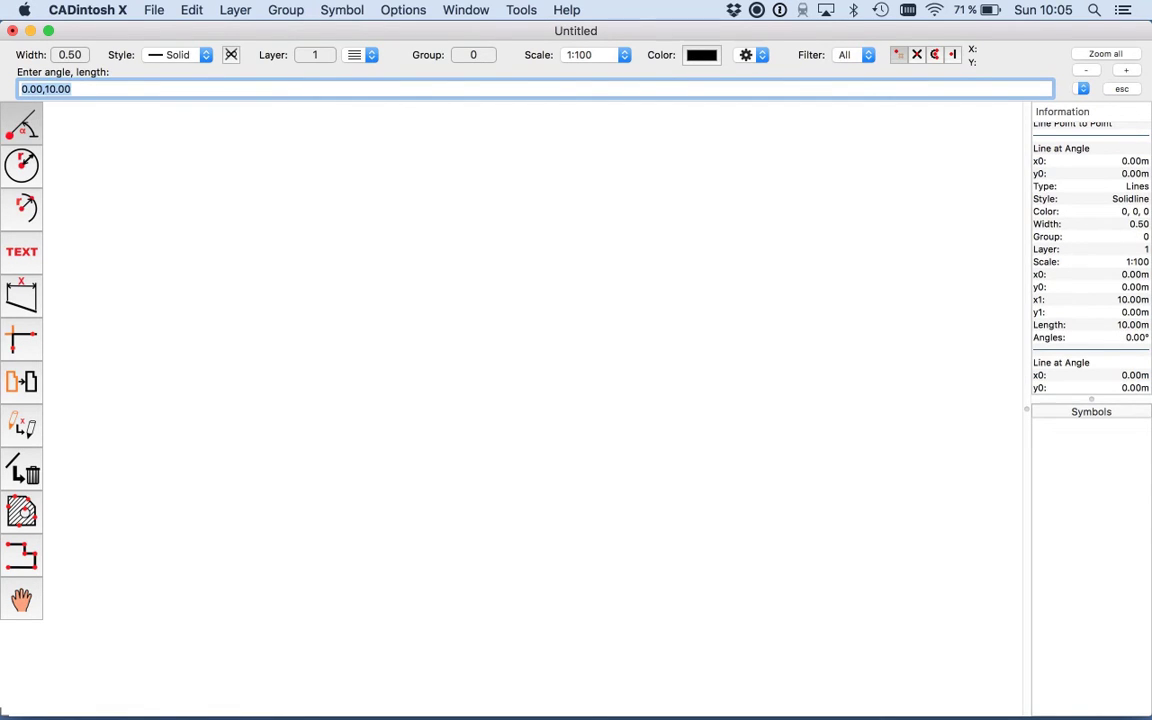
pyautogui.write('90,8')
pyautogui.press('Return')
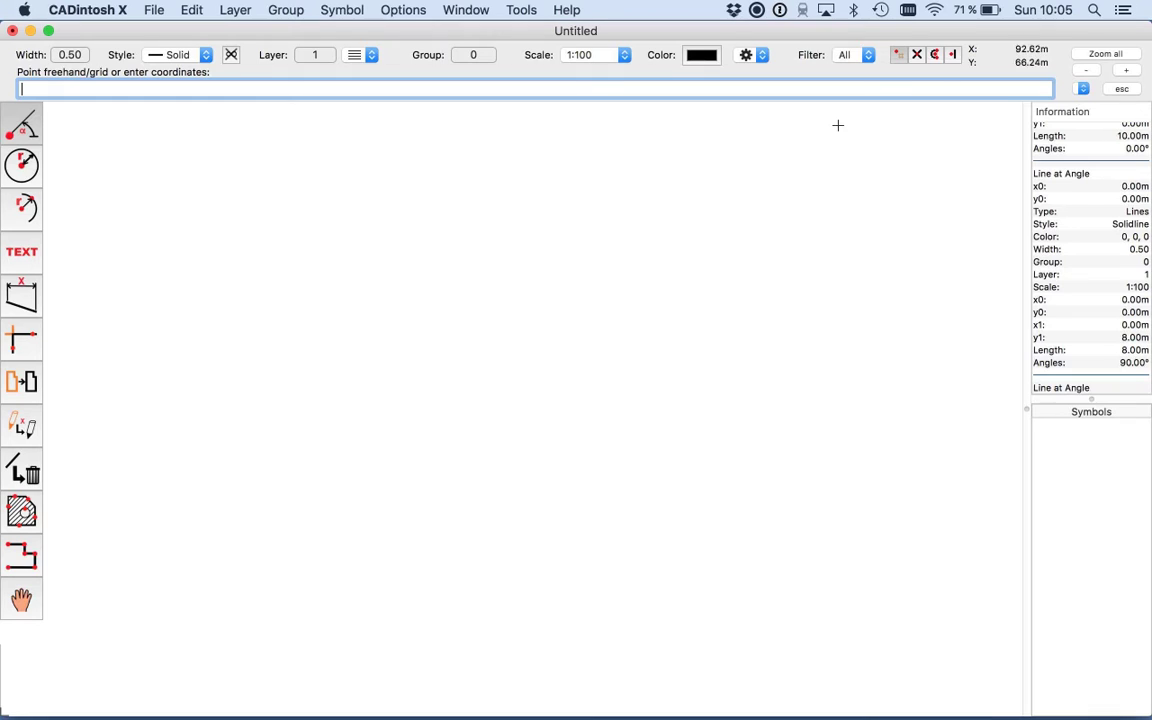
pyautogui.click(1092, 57)
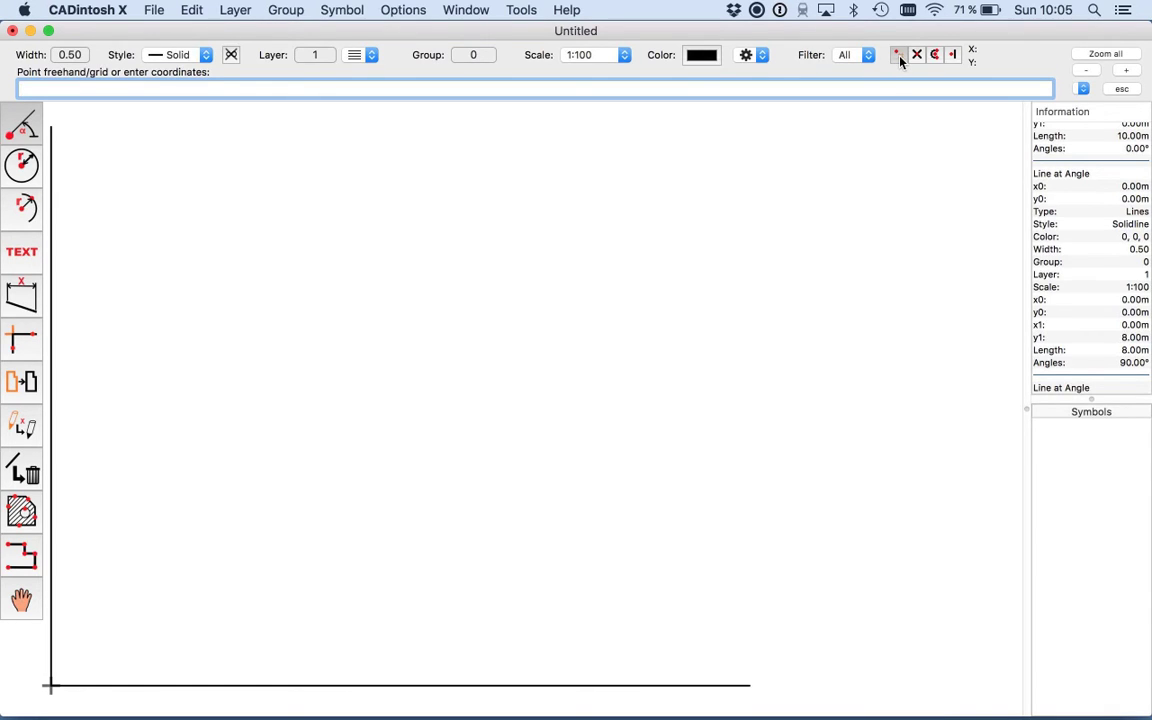
# Close the rectangle using automatic junction snapping, with parallels of the bottom and left lines through the free ends of the left and top lines
pyautogui.click(955, 56)
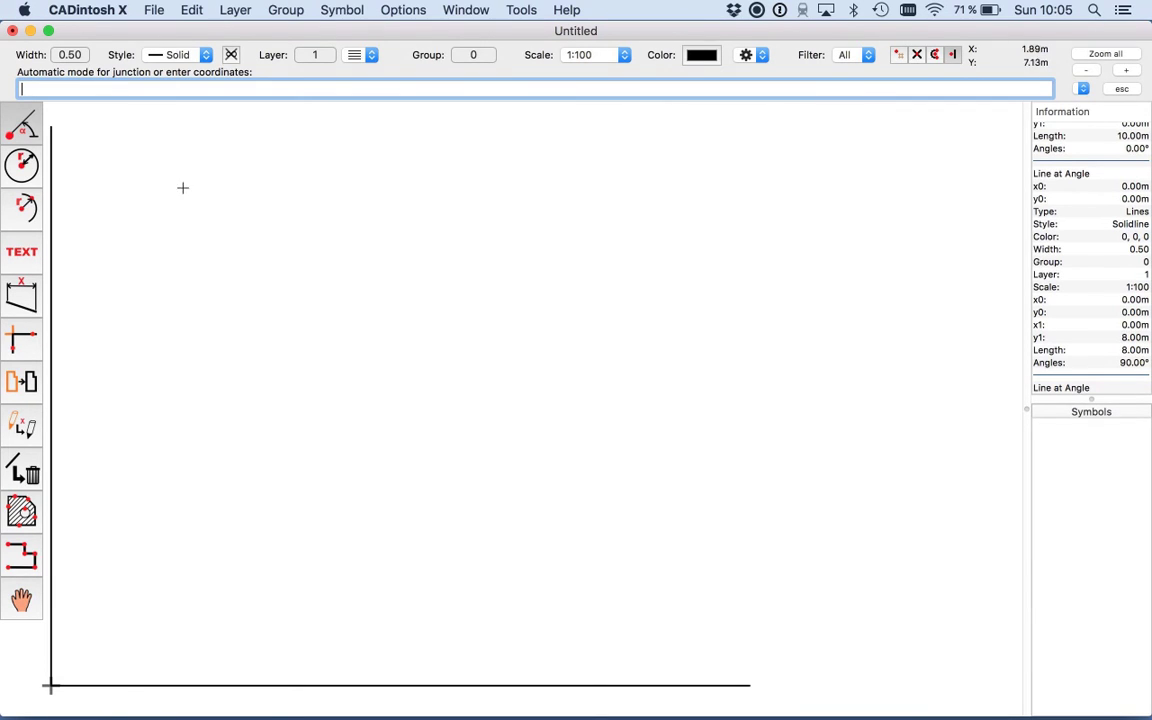
pyautogui.click(20, 128)
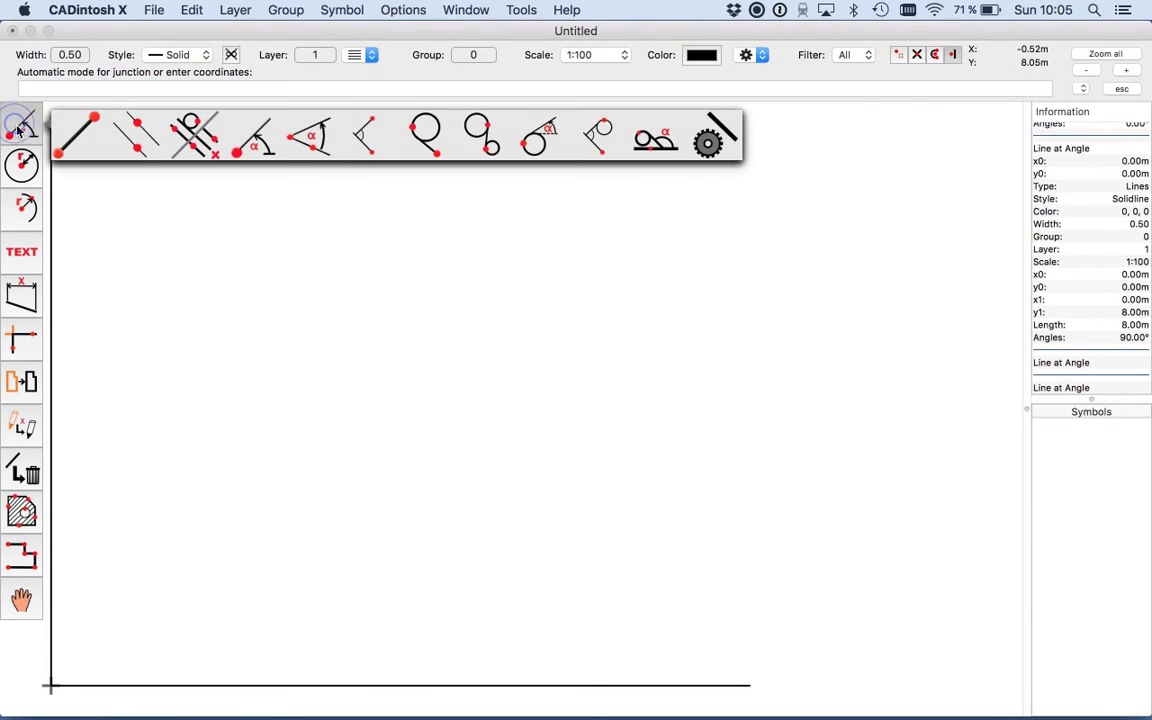
pyautogui.click(140, 135)
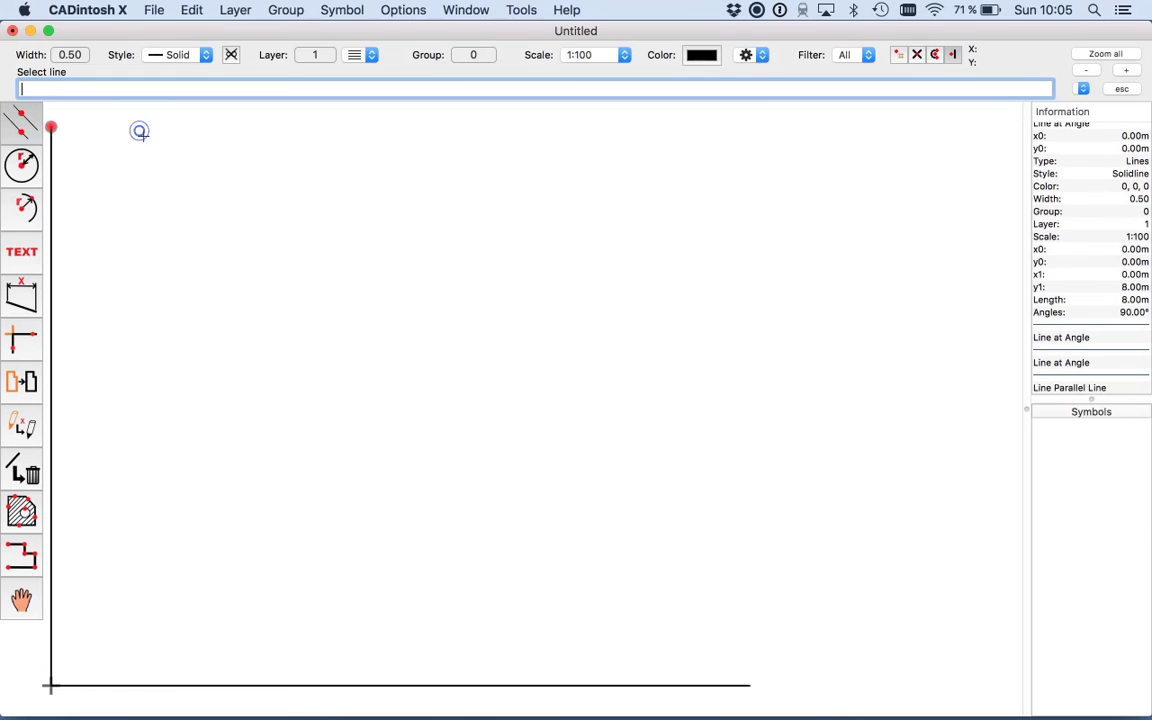
pyautogui.click(116, 684)
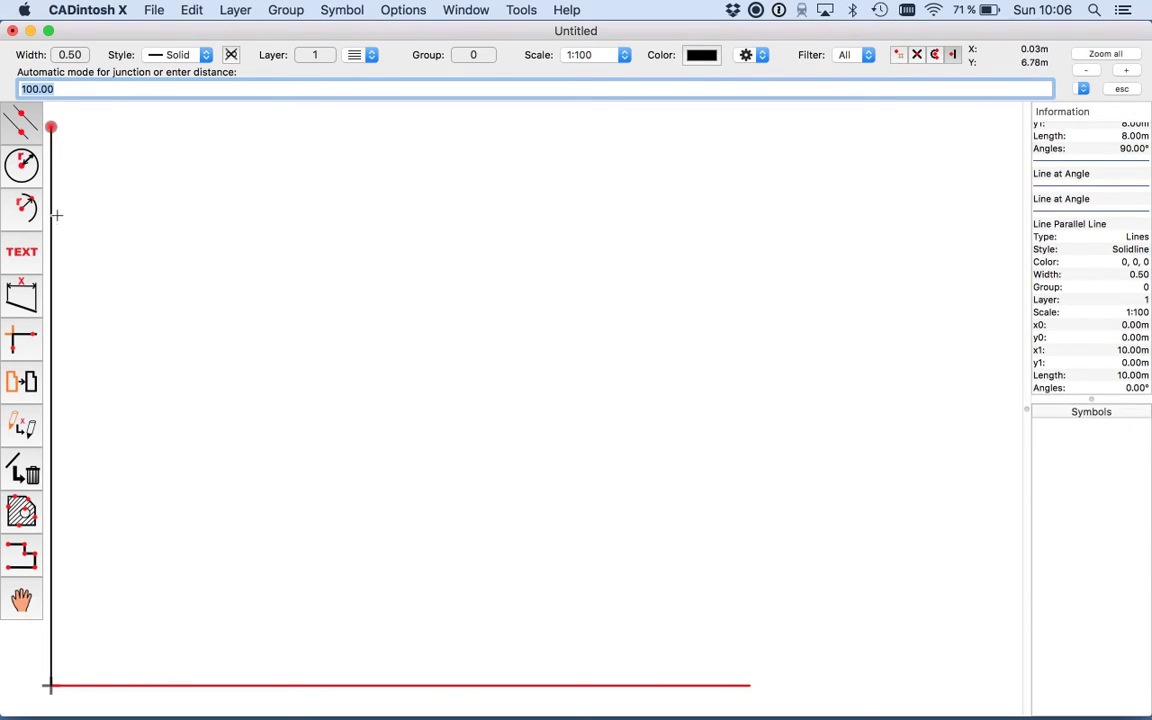
pyautogui.click(53, 140)
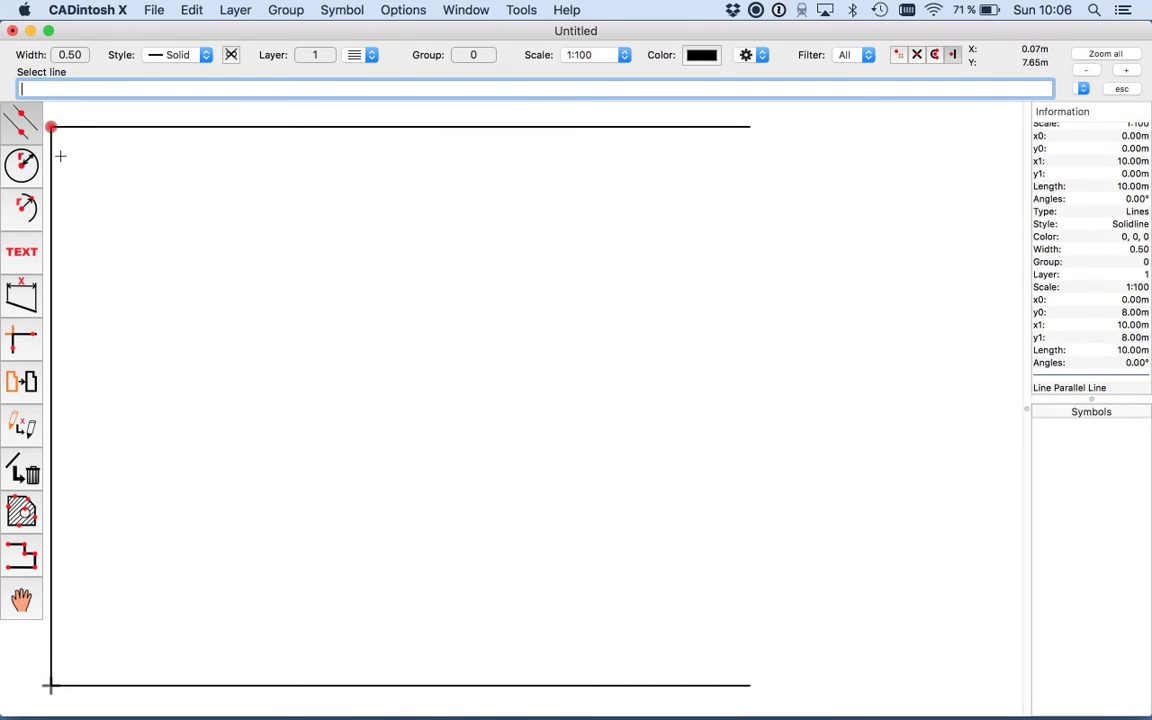
pyautogui.click(52, 148)
pyautogui.click(712, 133)
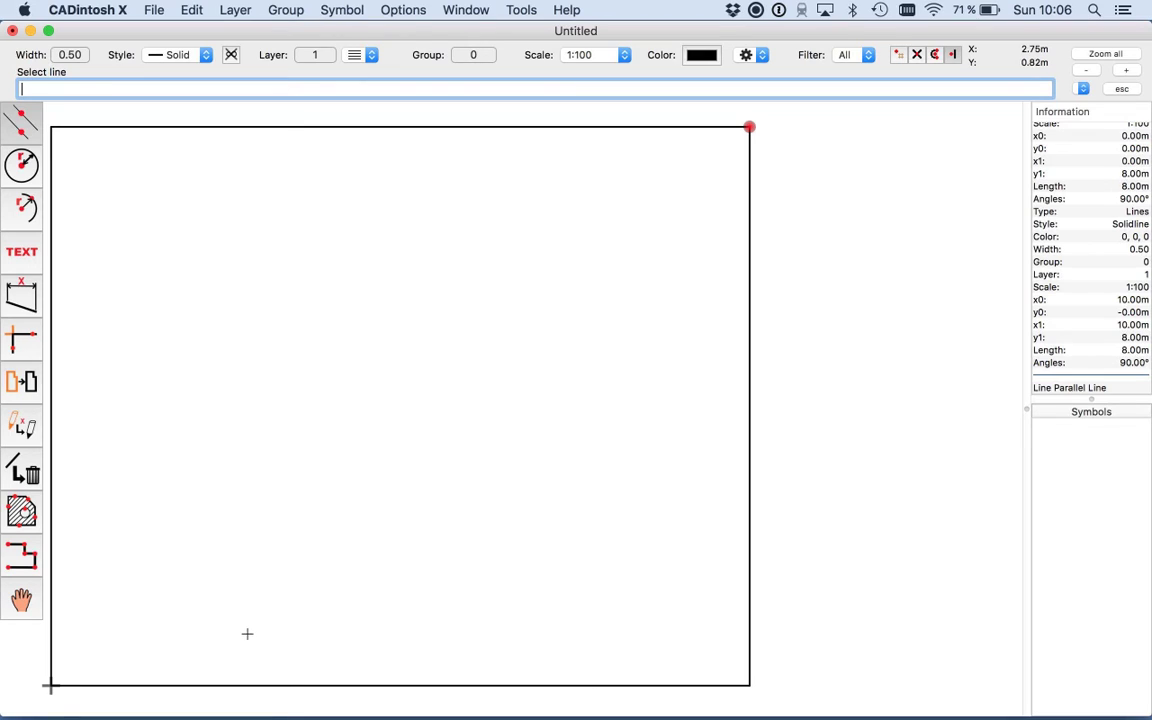
# Add parallel lines 0.3 m inside the rectangle's bottom, left, top and right sides for the inner wall faces
pyautogui.click(247, 685)
pyautogui.write('0.3')
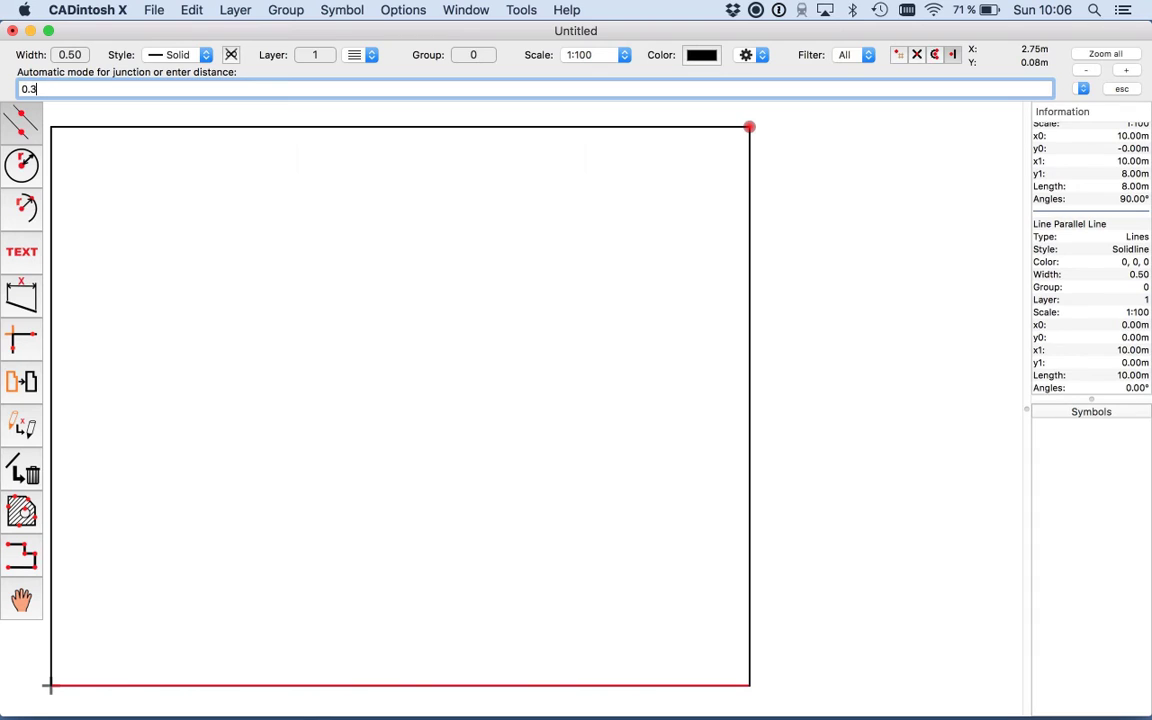
pyautogui.press('Return')
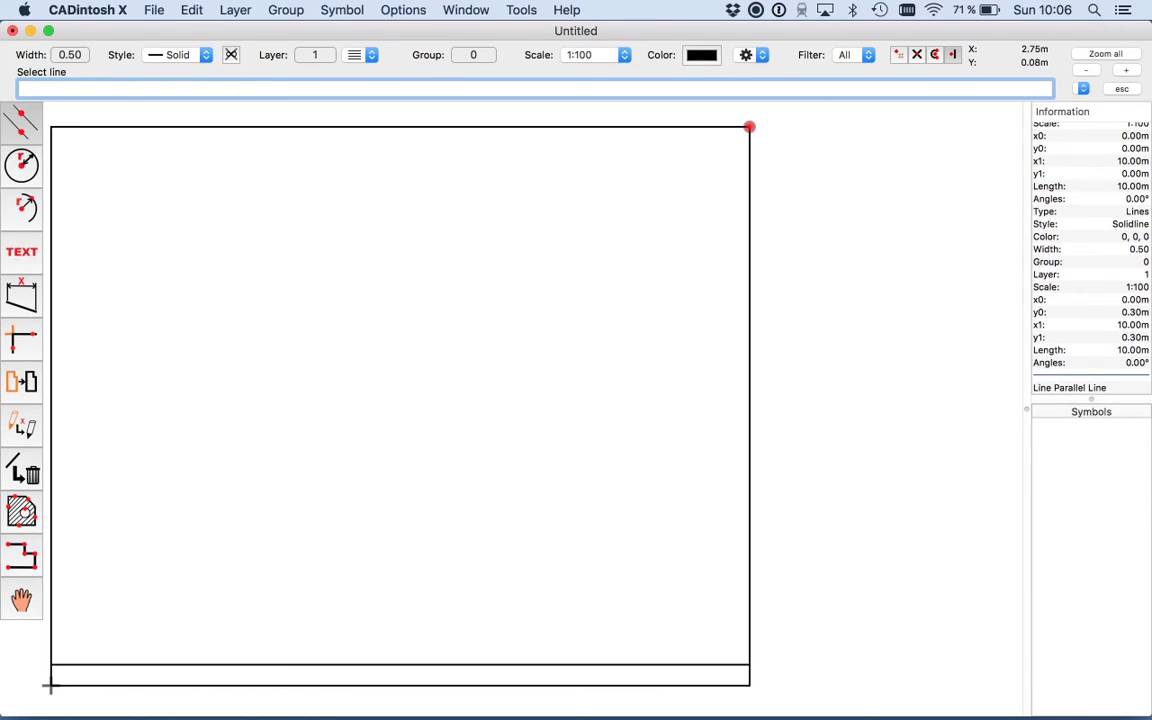
pyautogui.click(57, 545)
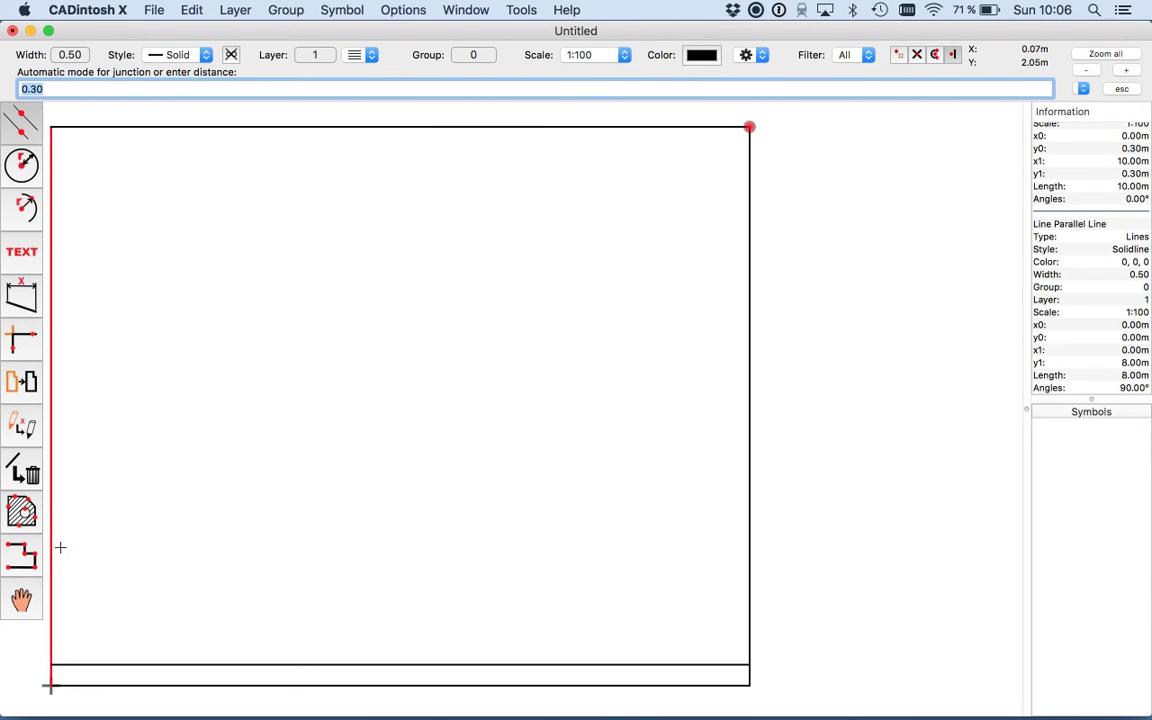
pyautogui.press('Return')
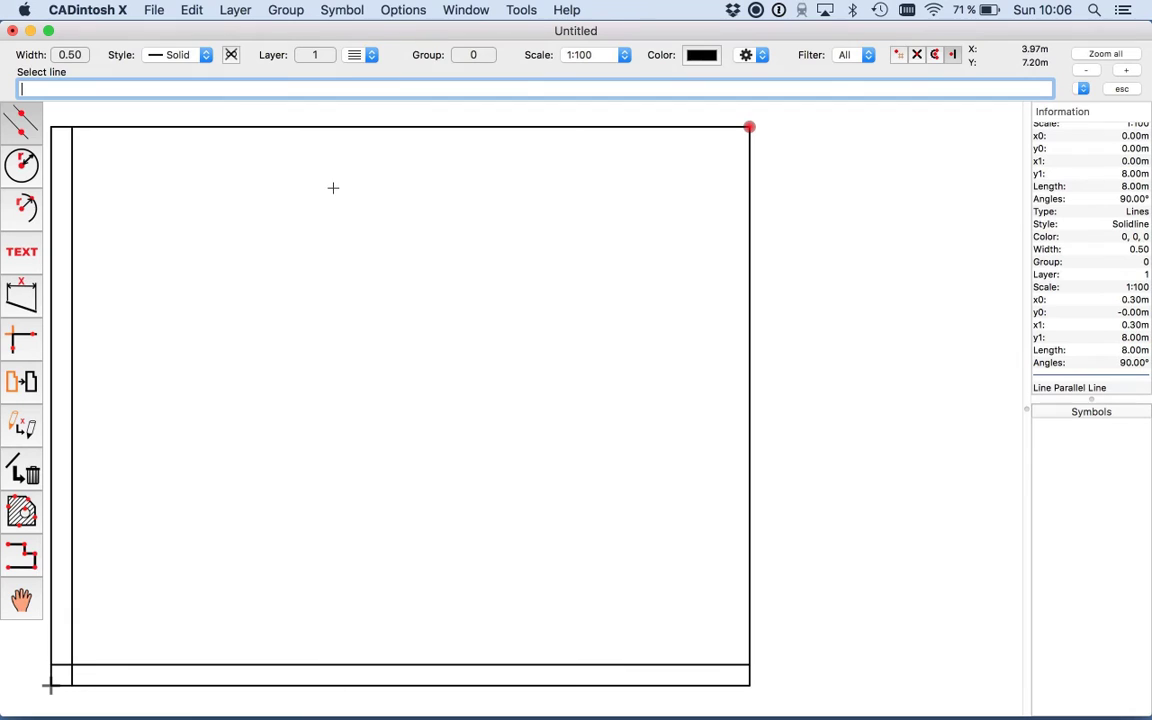
pyautogui.click(319, 129)
pyautogui.click(319, 133)
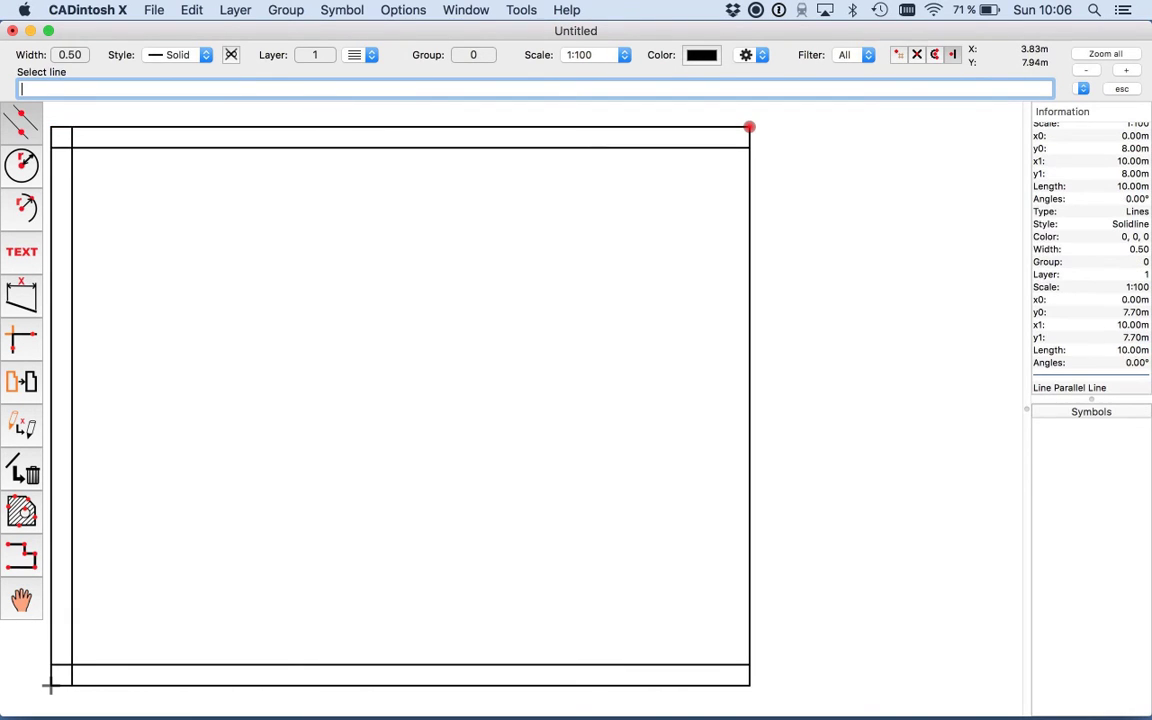
pyautogui.click(746, 292)
pyautogui.press('Return')
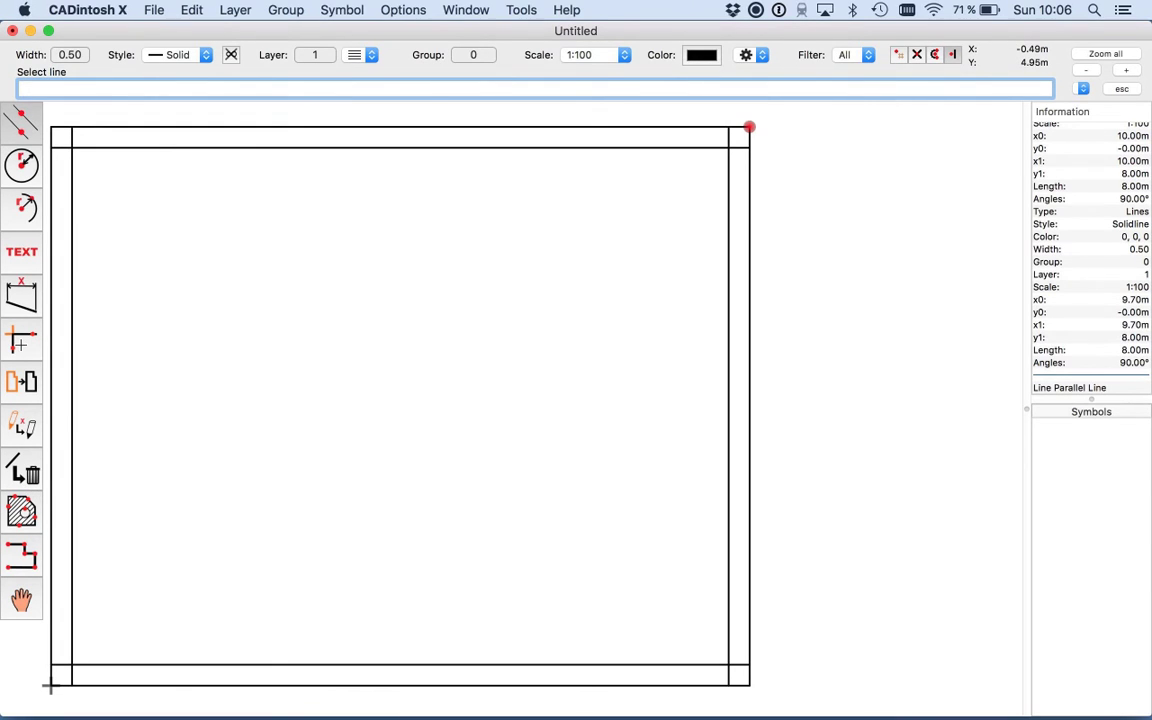
# Snip the overlapping inner wall line ends at all four corners, leaving a clean inner rectangle
pyautogui.click(22, 340)
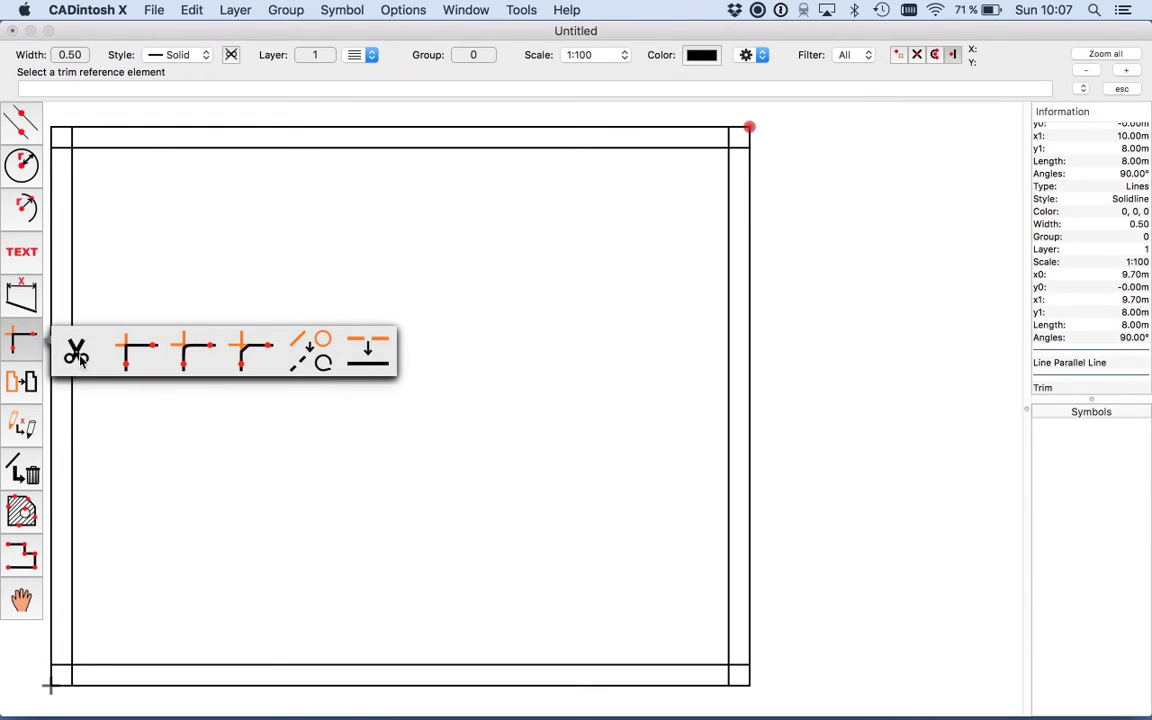
pyautogui.click(83, 358)
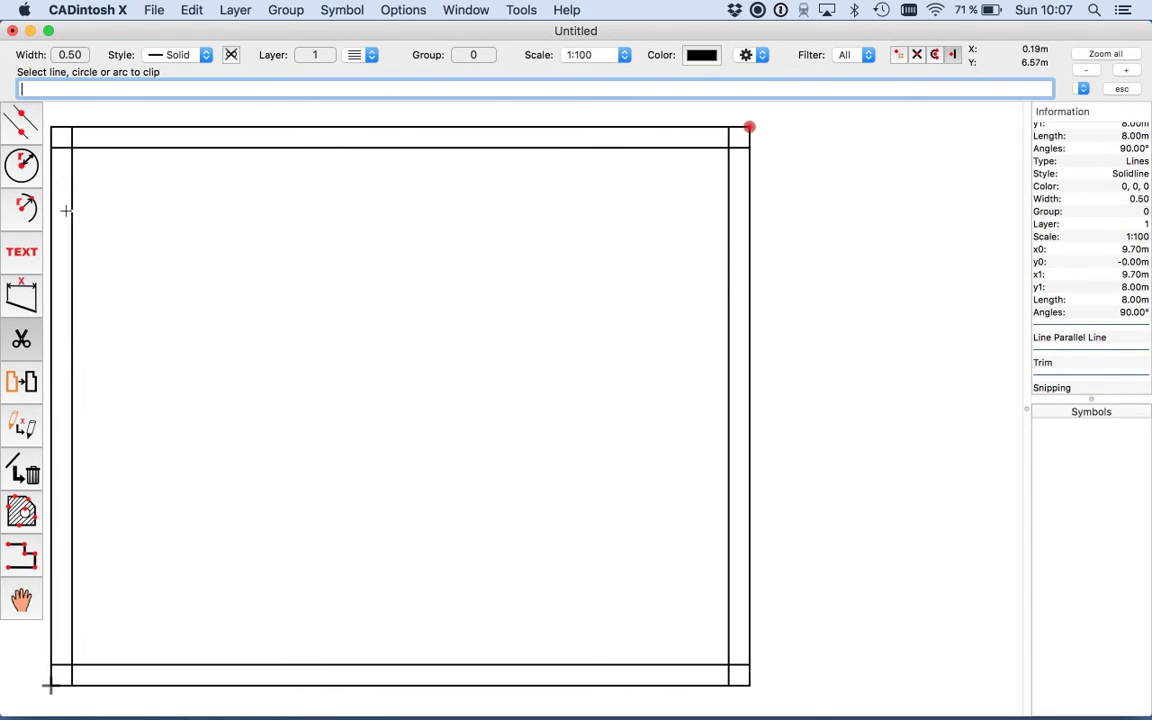
pyautogui.click(62, 147)
pyautogui.click(70, 135)
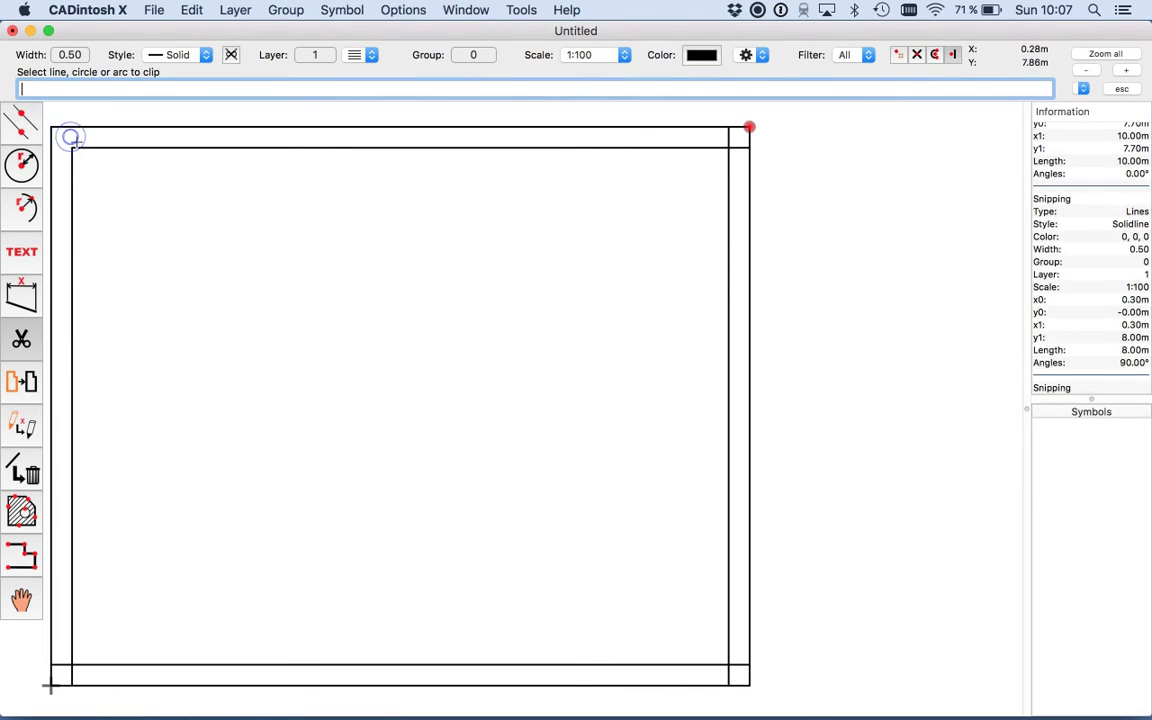
pyautogui.click(730, 138)
pyautogui.click(743, 148)
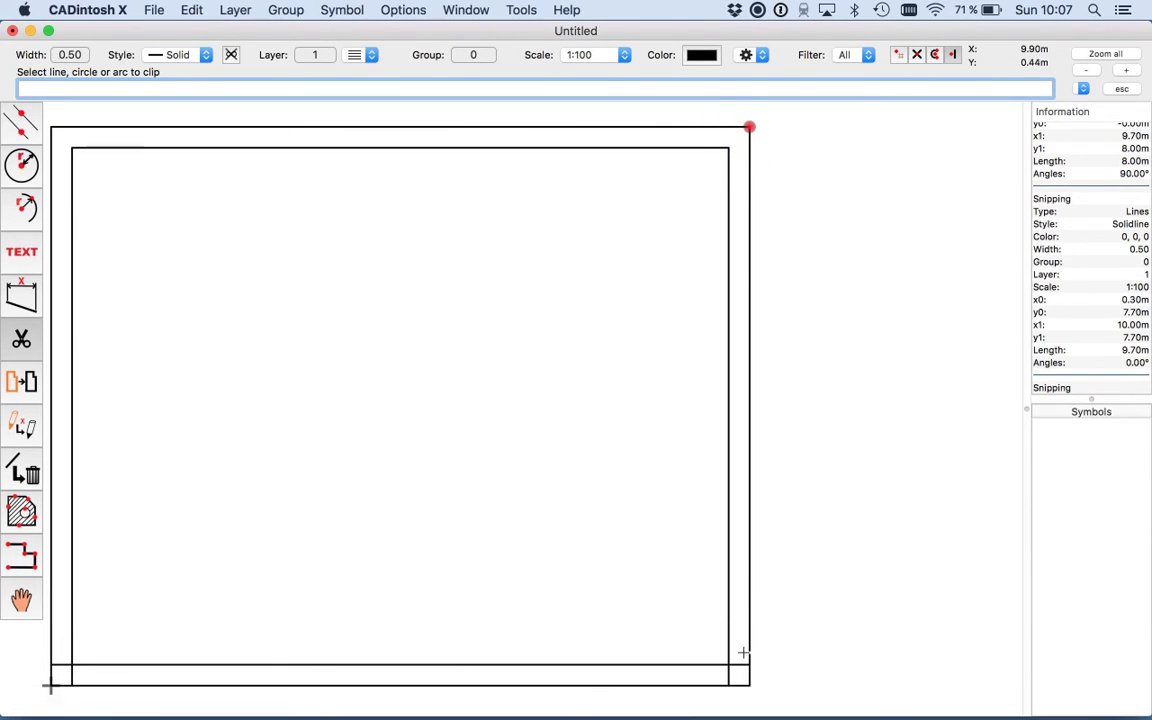
pyautogui.click(739, 665)
pyautogui.click(729, 675)
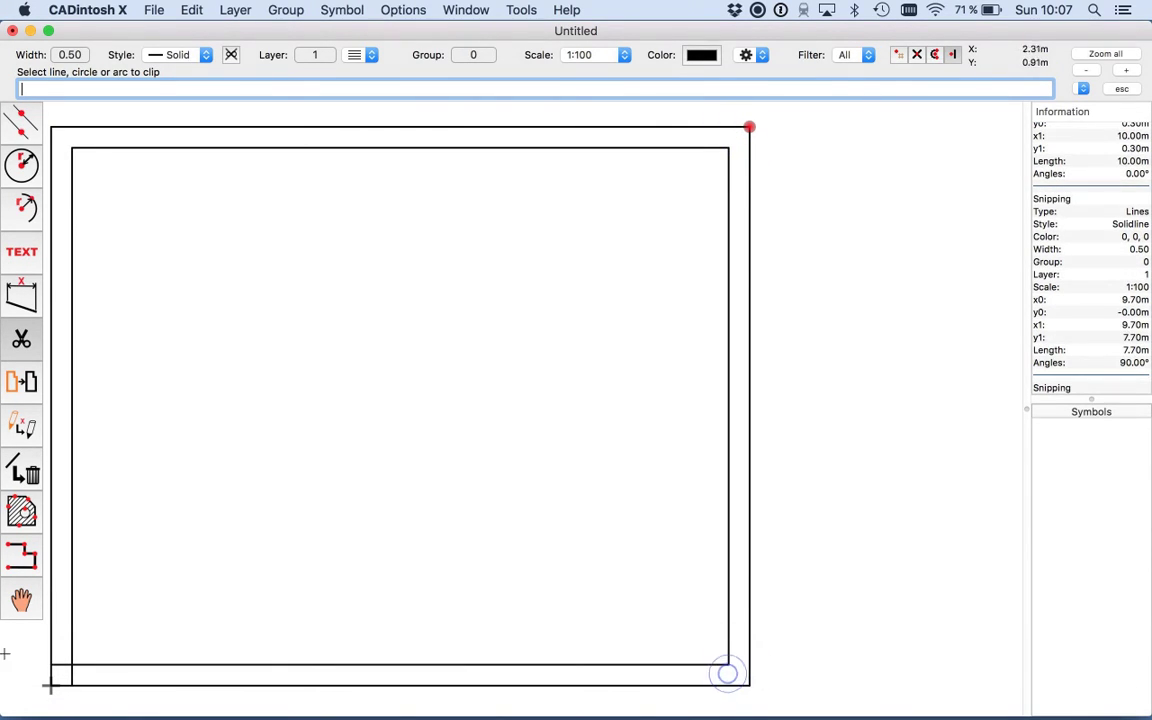
pyautogui.click(62, 665)
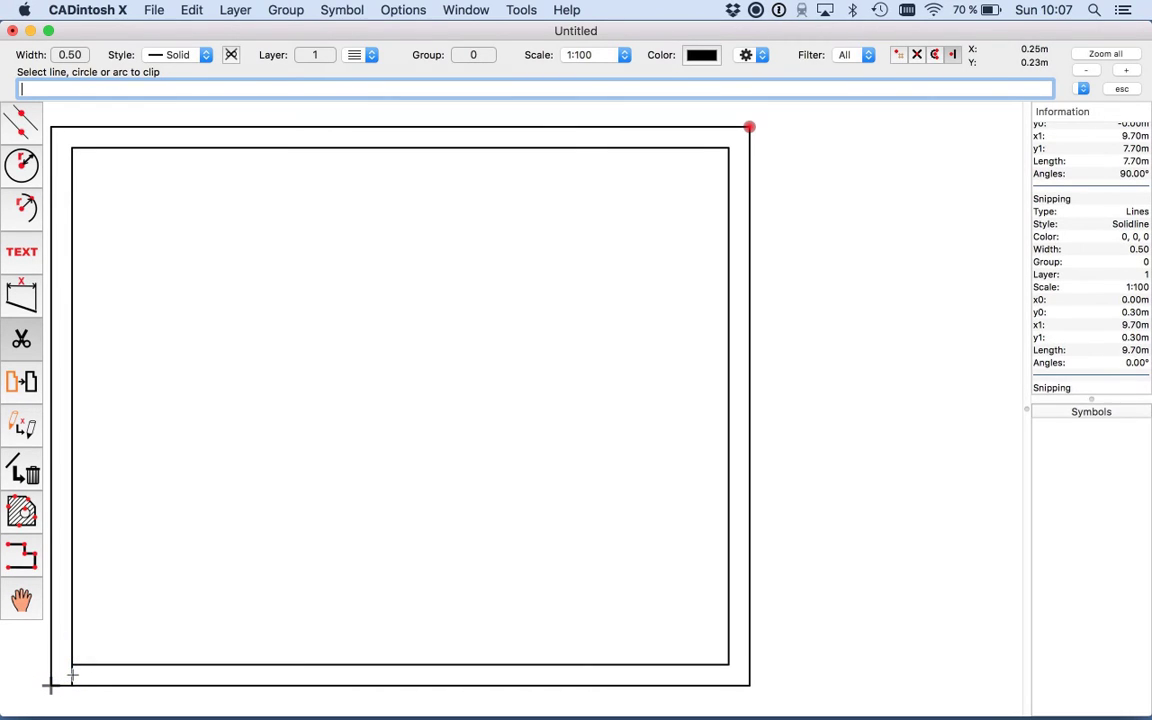
pyautogui.click(72, 675)
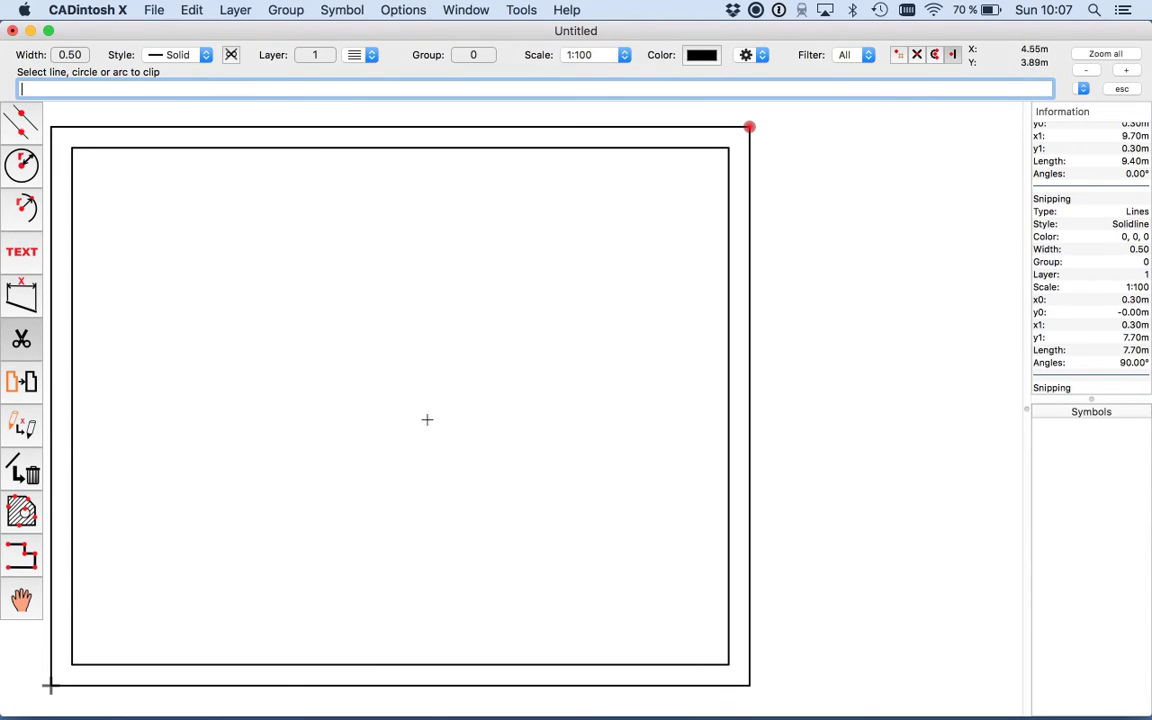
# Add an interior wall with a parallel 3 m above the outer bottom line and a second parallel 0.22 m above that
pyautogui.click(34, 131)
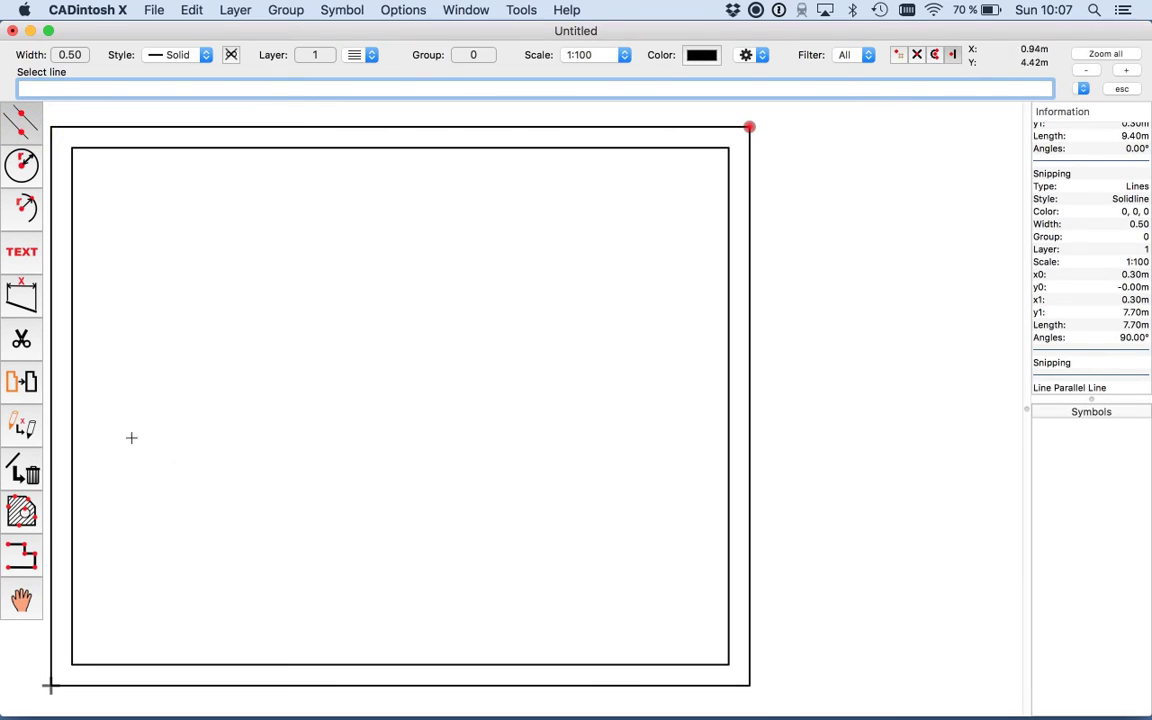
pyautogui.click(118, 684)
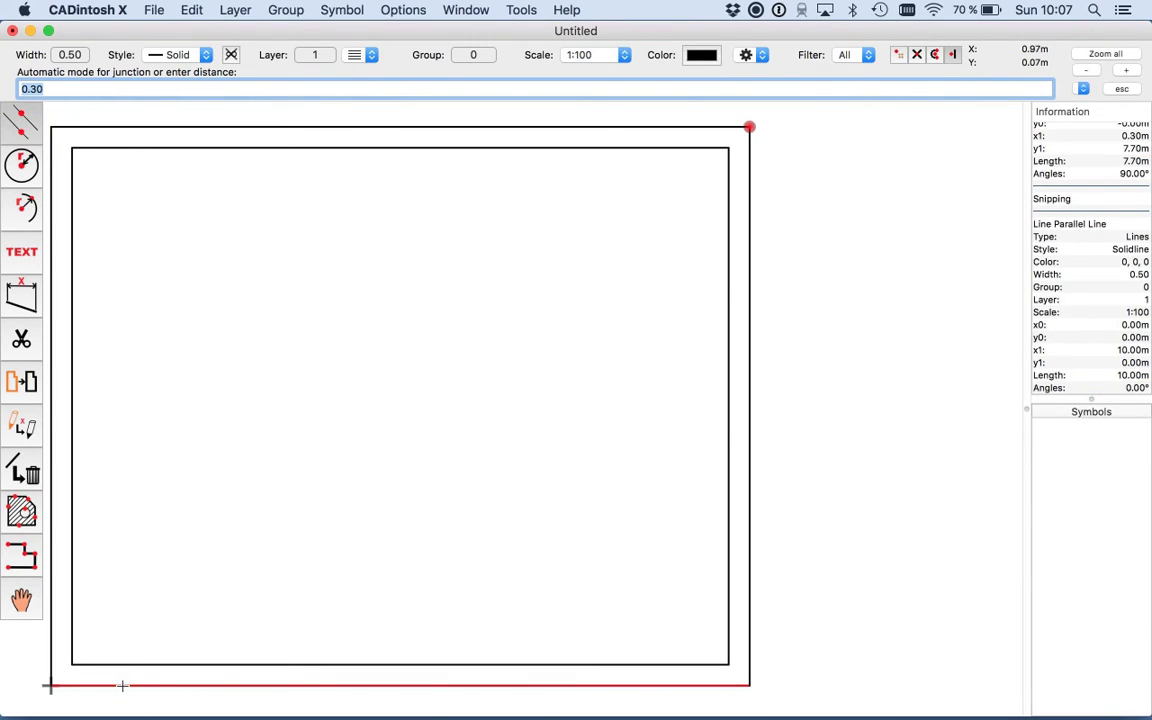
pyautogui.write('3')
pyautogui.press('Return')
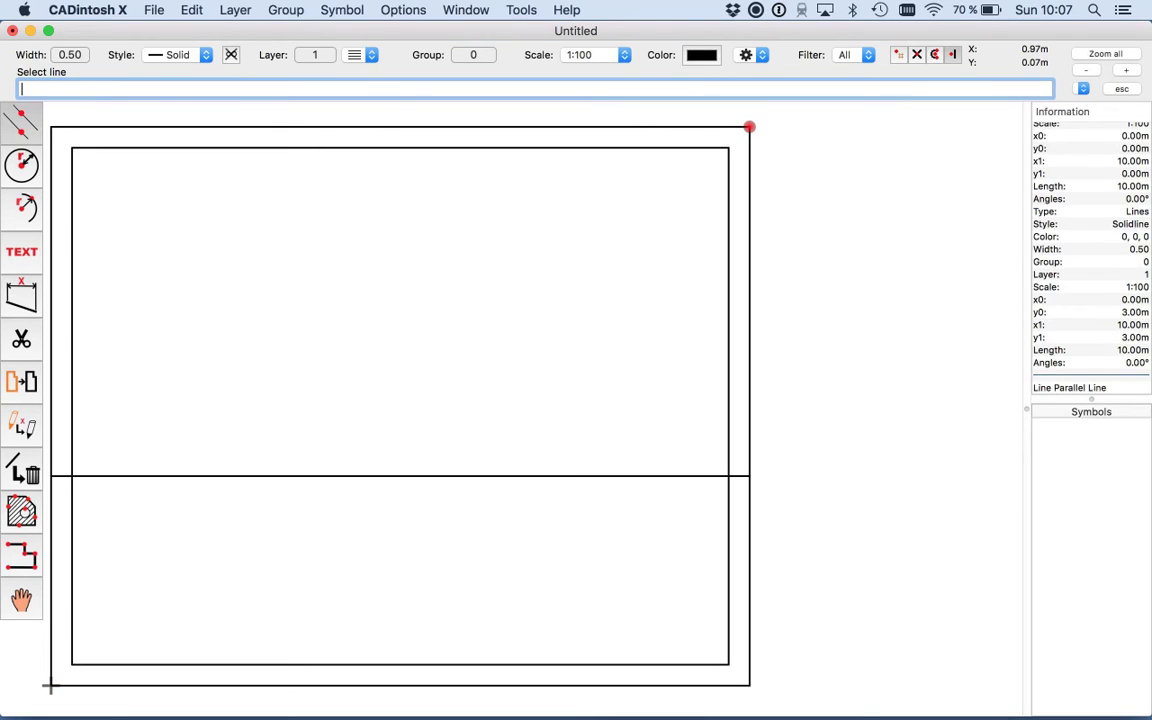
pyautogui.click(287, 476)
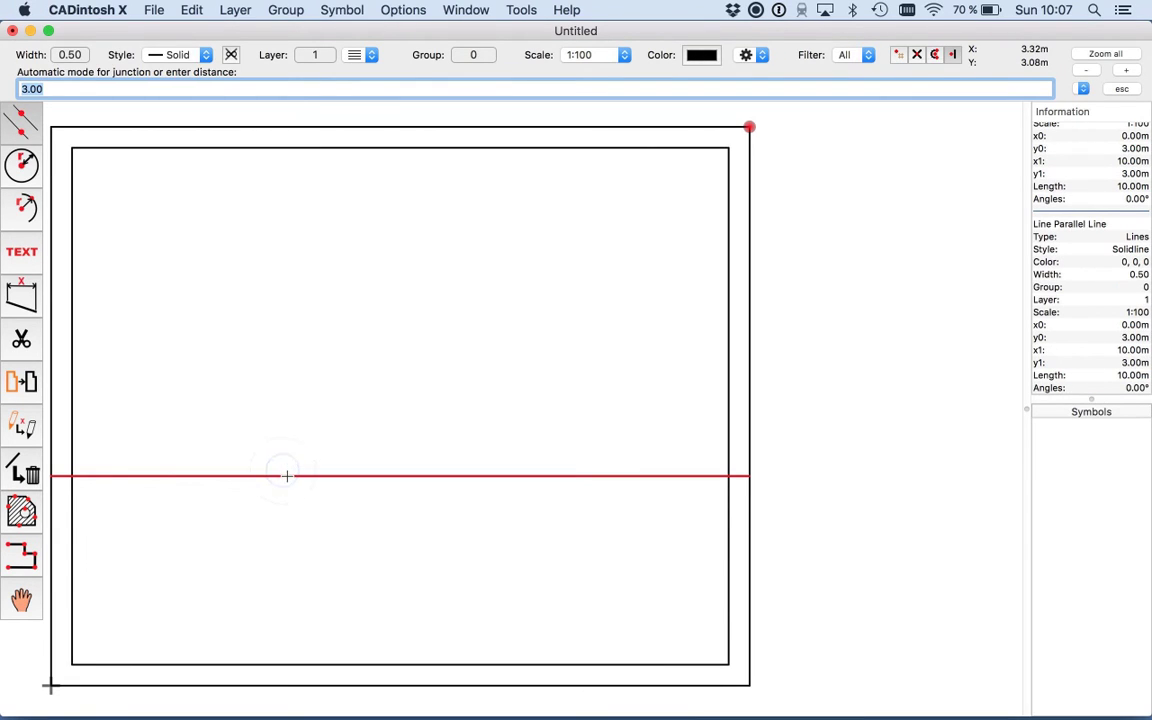
pyautogui.write('0.22')
pyautogui.press('Return')
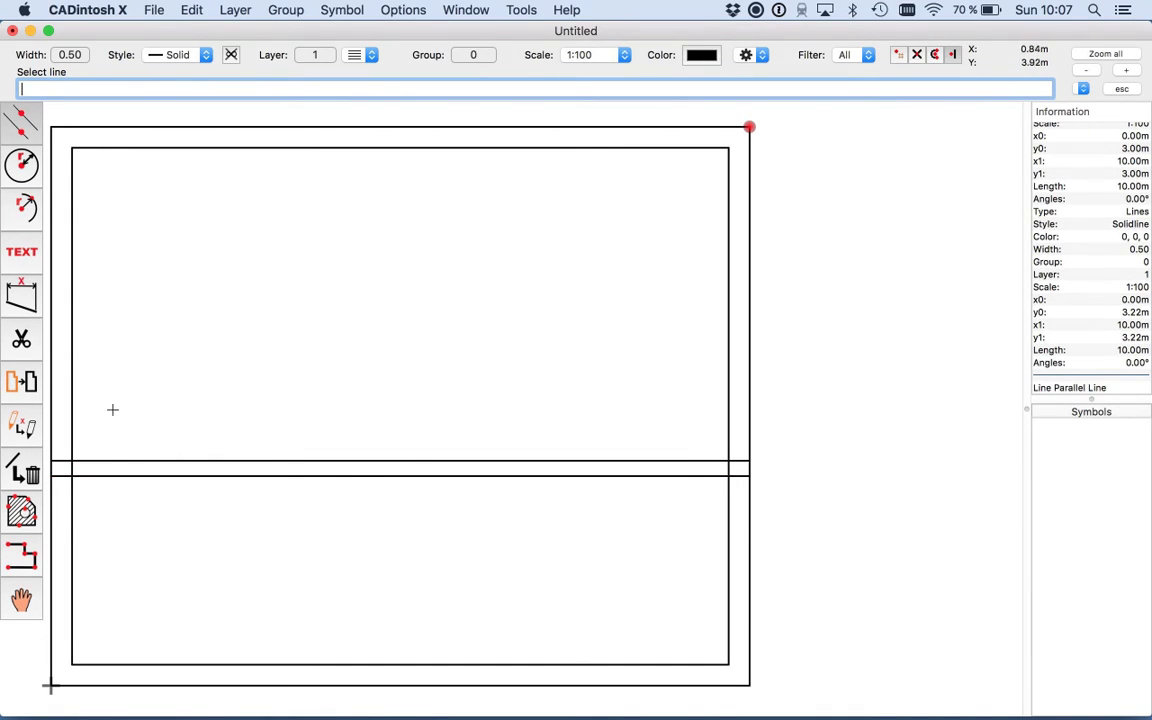
# Snip the interior wall's line ends and the inner wall faces at both junctions, undoing the mistaken cut of the outer right line
pyautogui.click(24, 336)
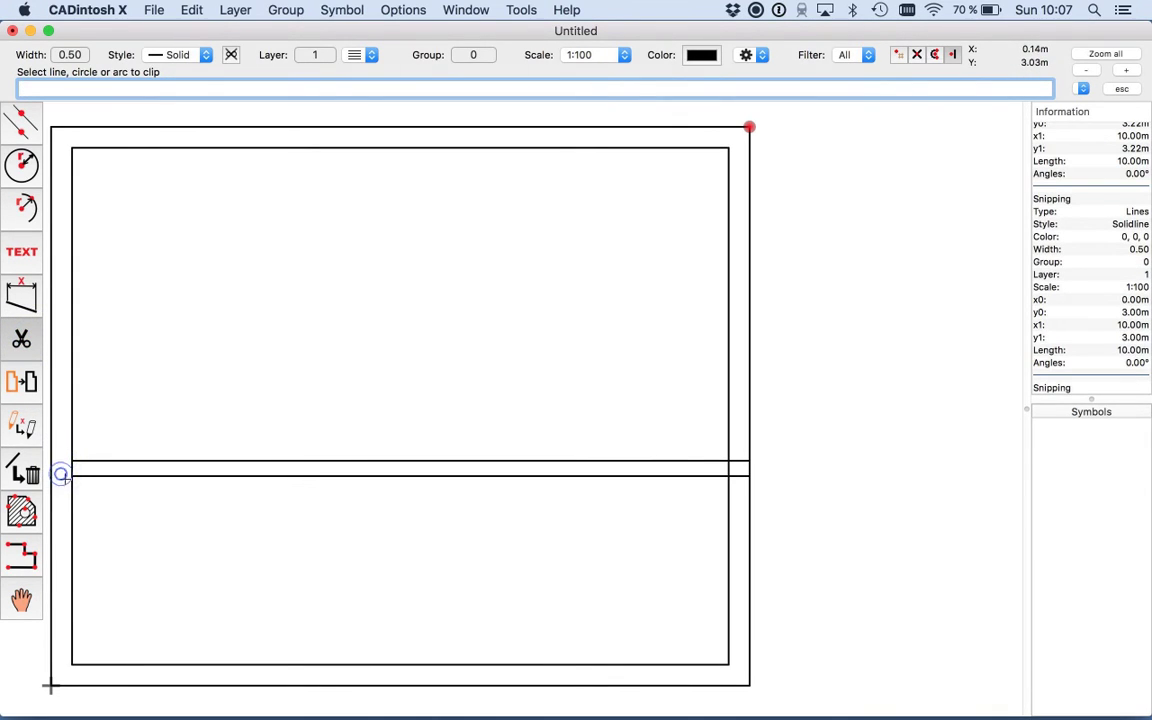
pyautogui.click(75, 468)
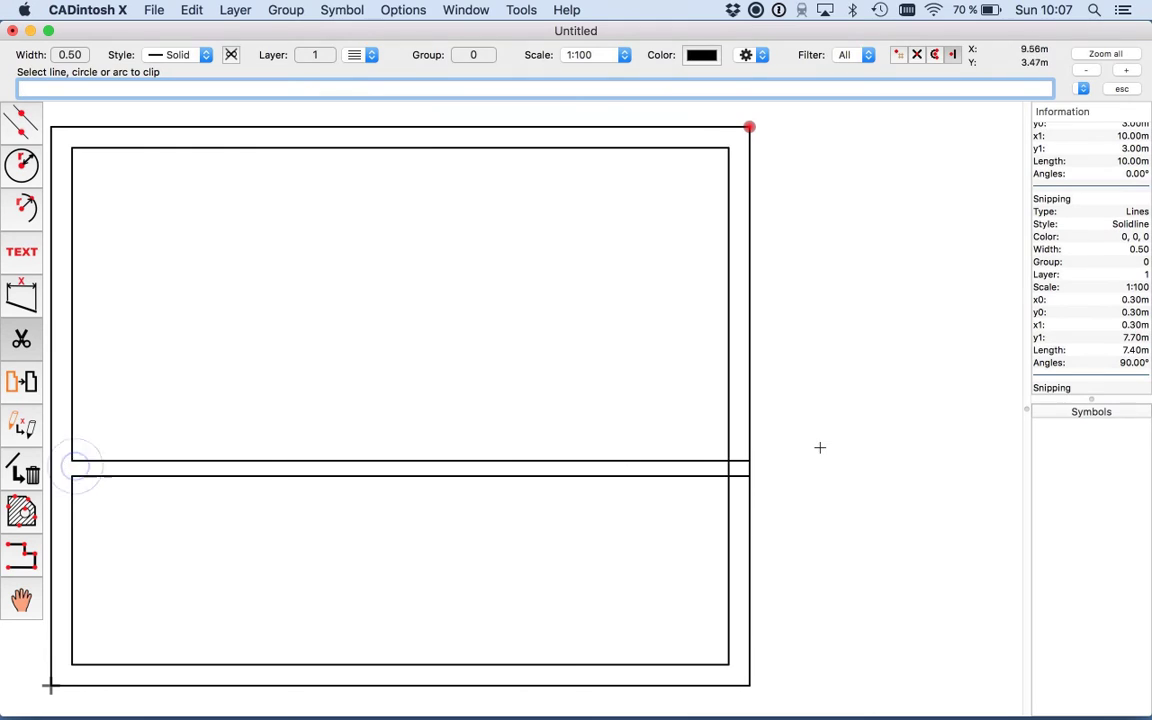
pyautogui.click(744, 478)
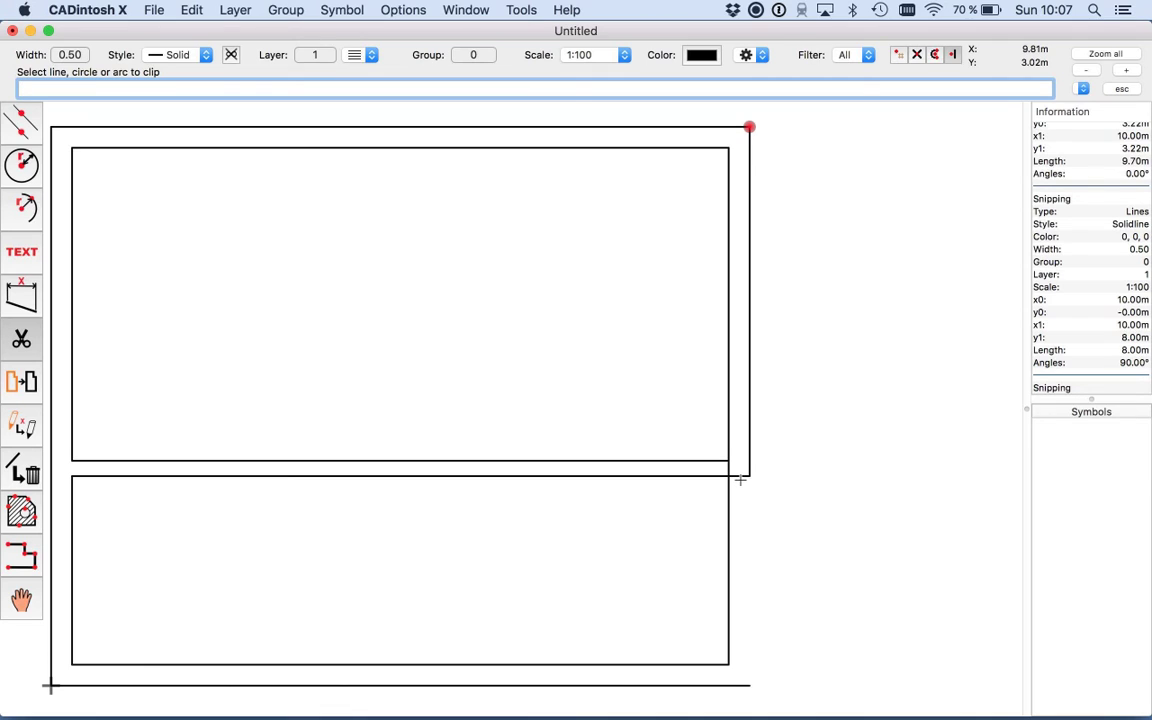
pyautogui.click(195, 9)
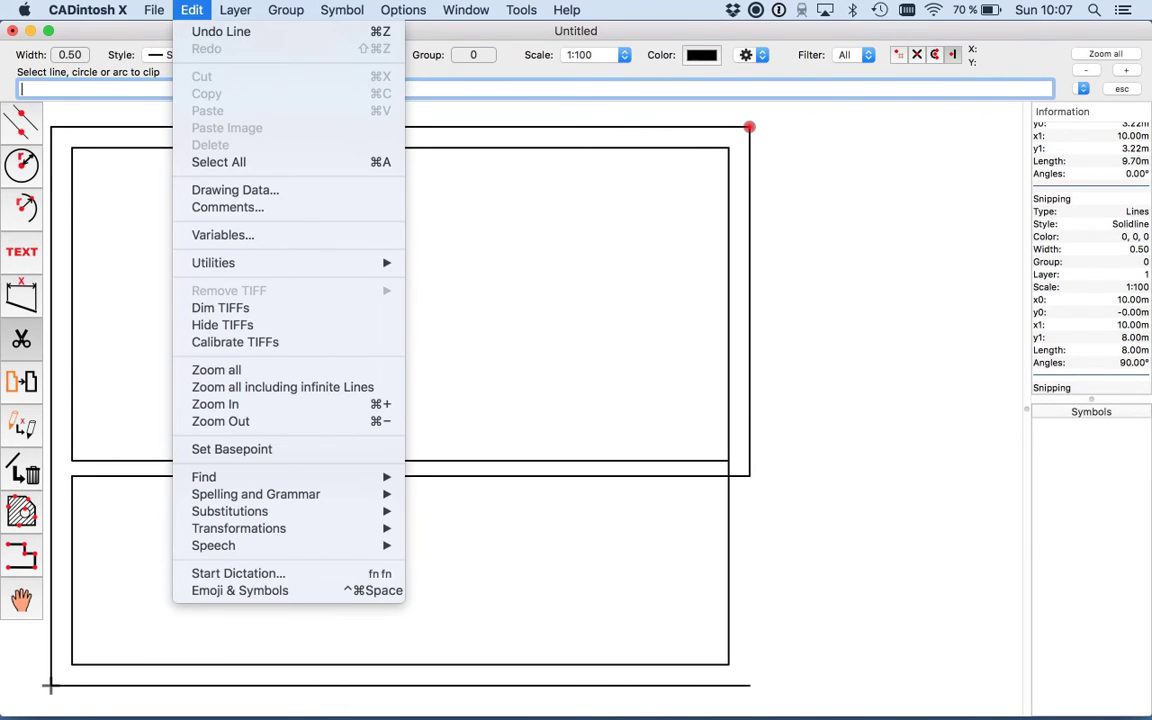
pyautogui.click(175, 31)
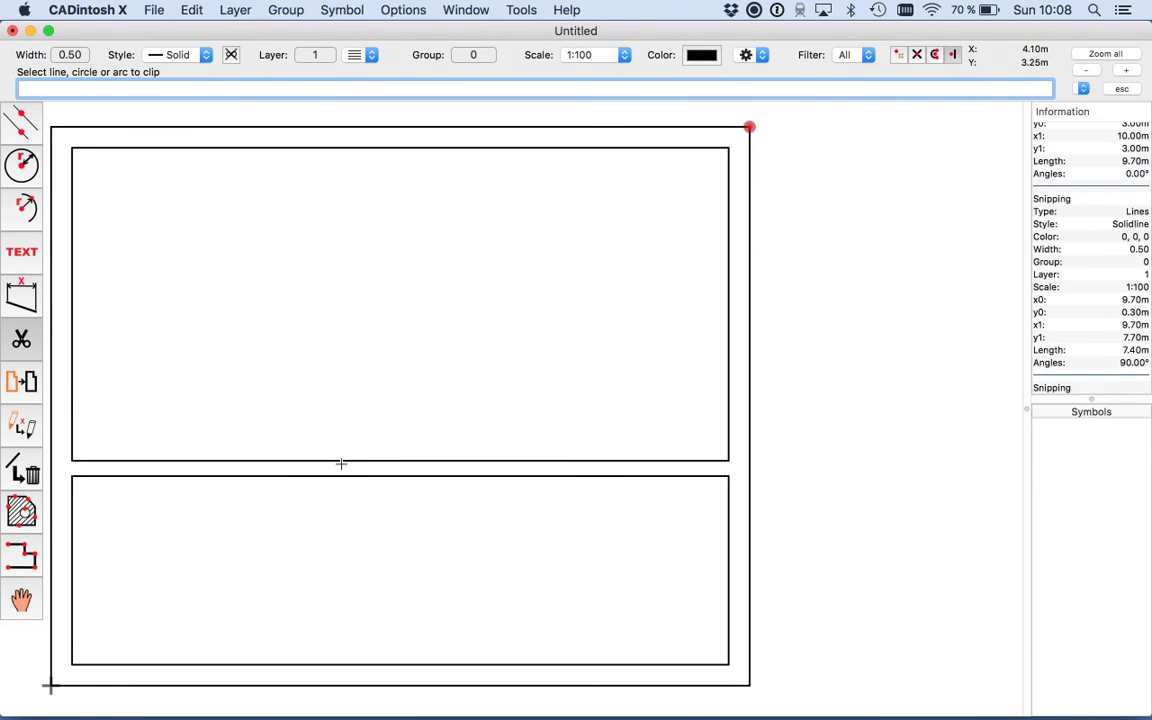
# Mark the door opening with a parallel 3 m right of the outer left line and another 0.8 m further right
pyautogui.click(24, 122)
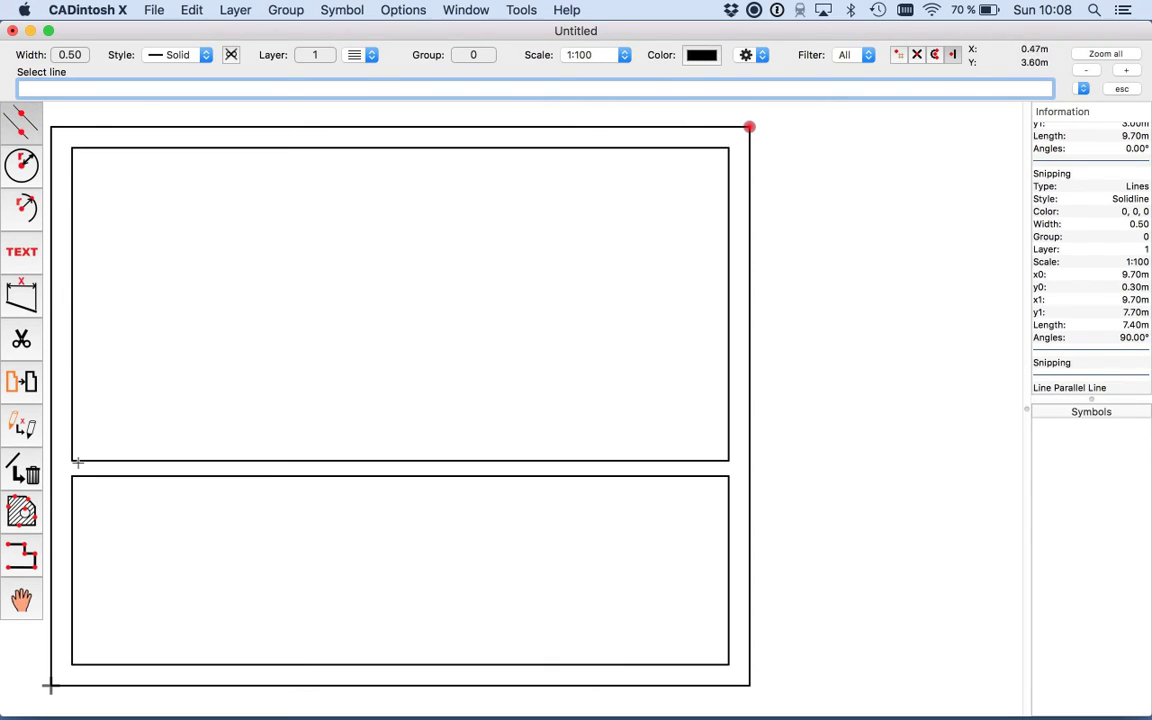
pyautogui.click(51, 484)
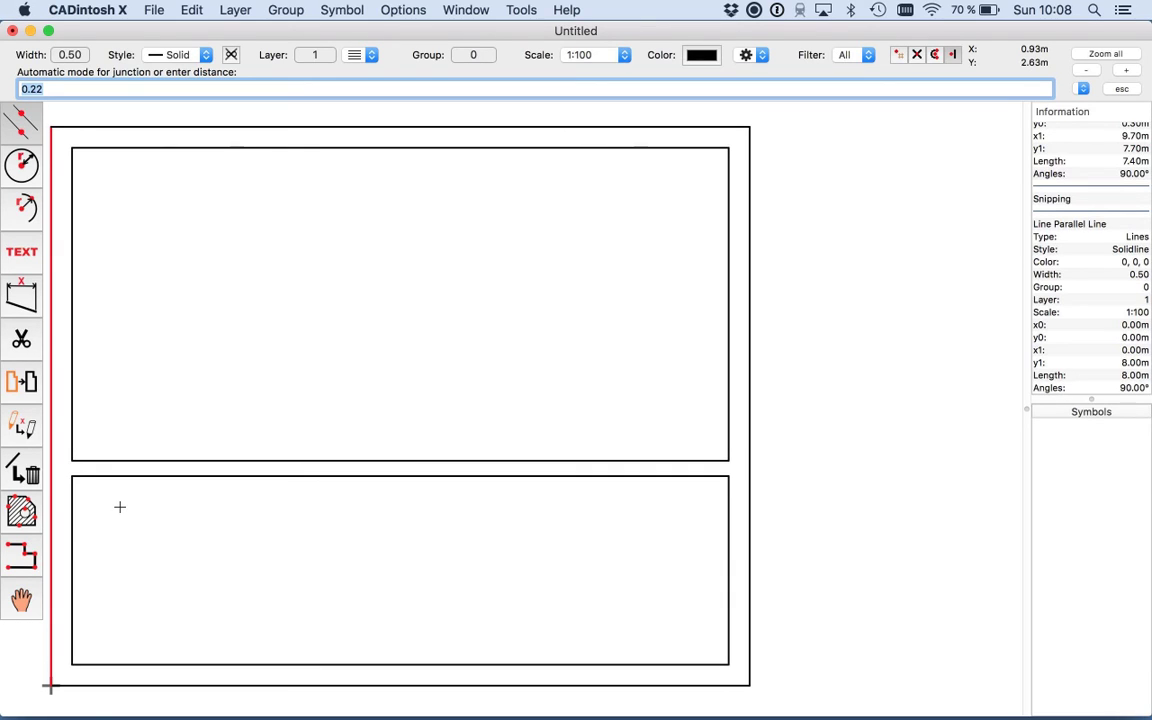
pyautogui.write('3')
pyautogui.press('Return')
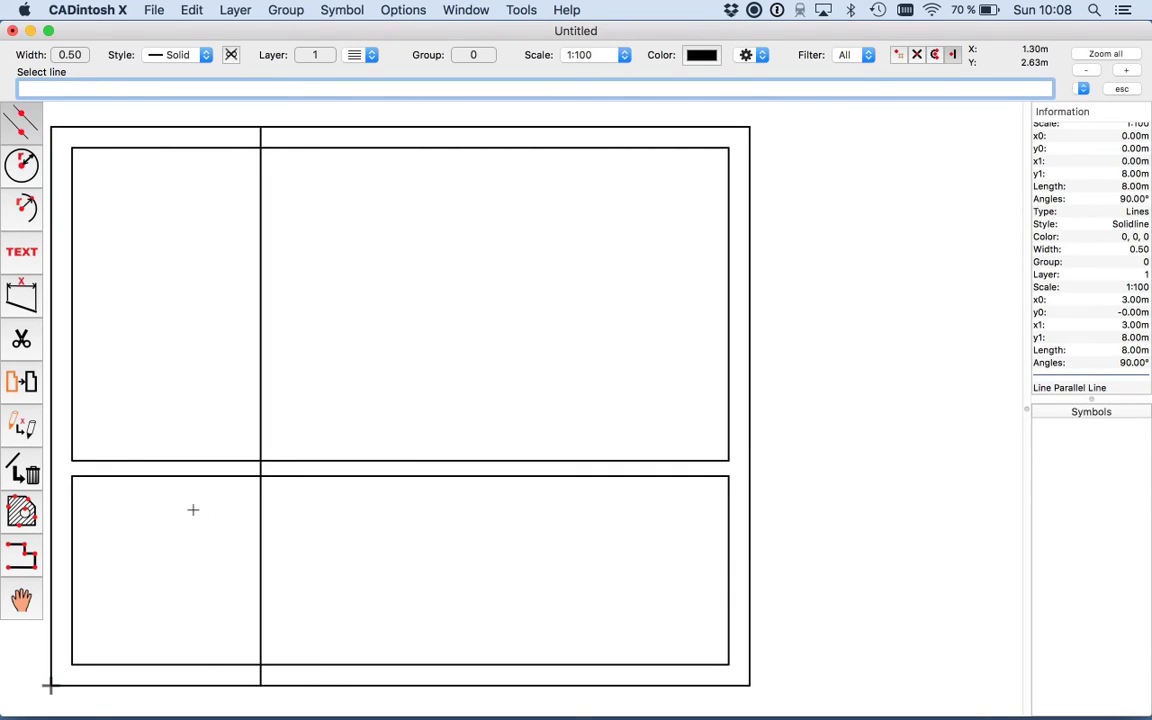
pyautogui.click(266, 515)
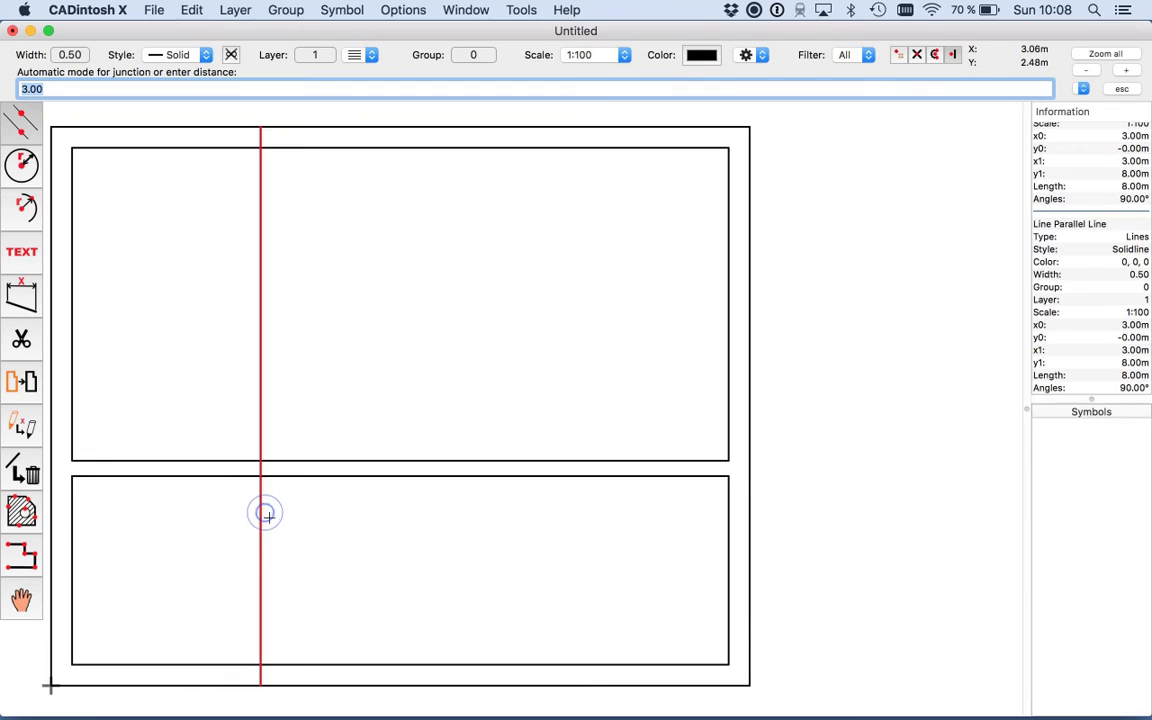
pyautogui.write('0.8')
pyautogui.press('Return')
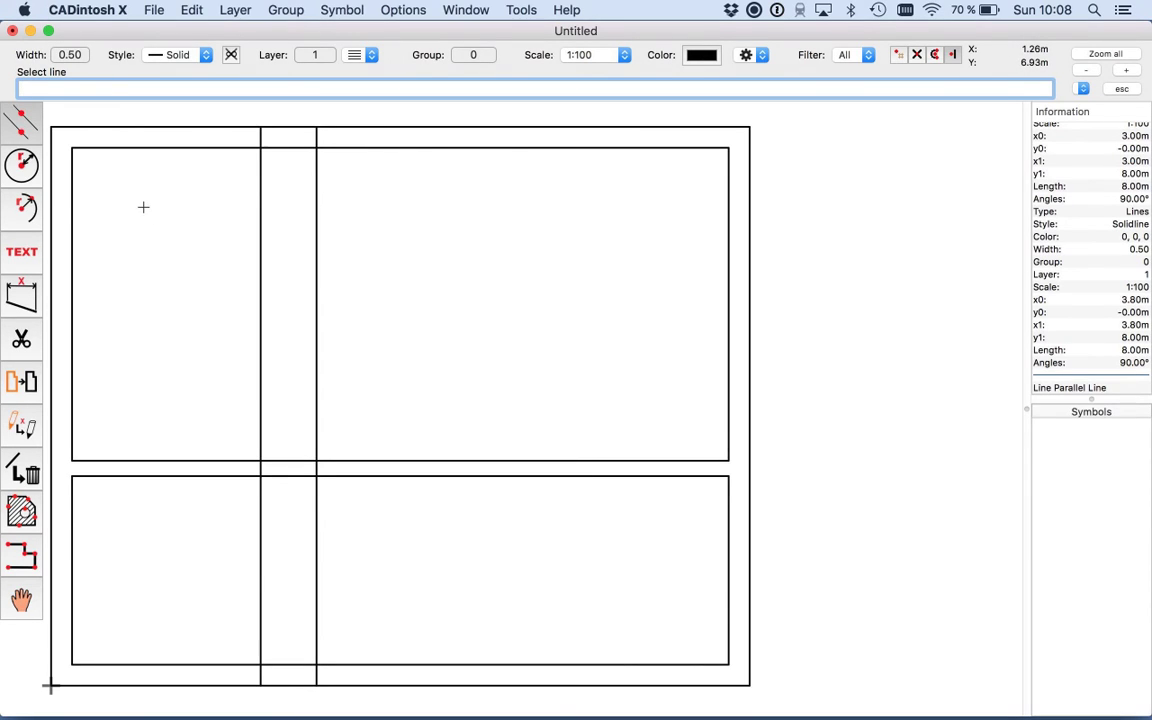
# Draw the door swing arc at line width 0.35, centred where the left door line meets the interior wall's upper face, radius 0.8 m, 0° to 90°
pyautogui.click(74, 60)
pyautogui.write('0.35')
pyautogui.press('Return')
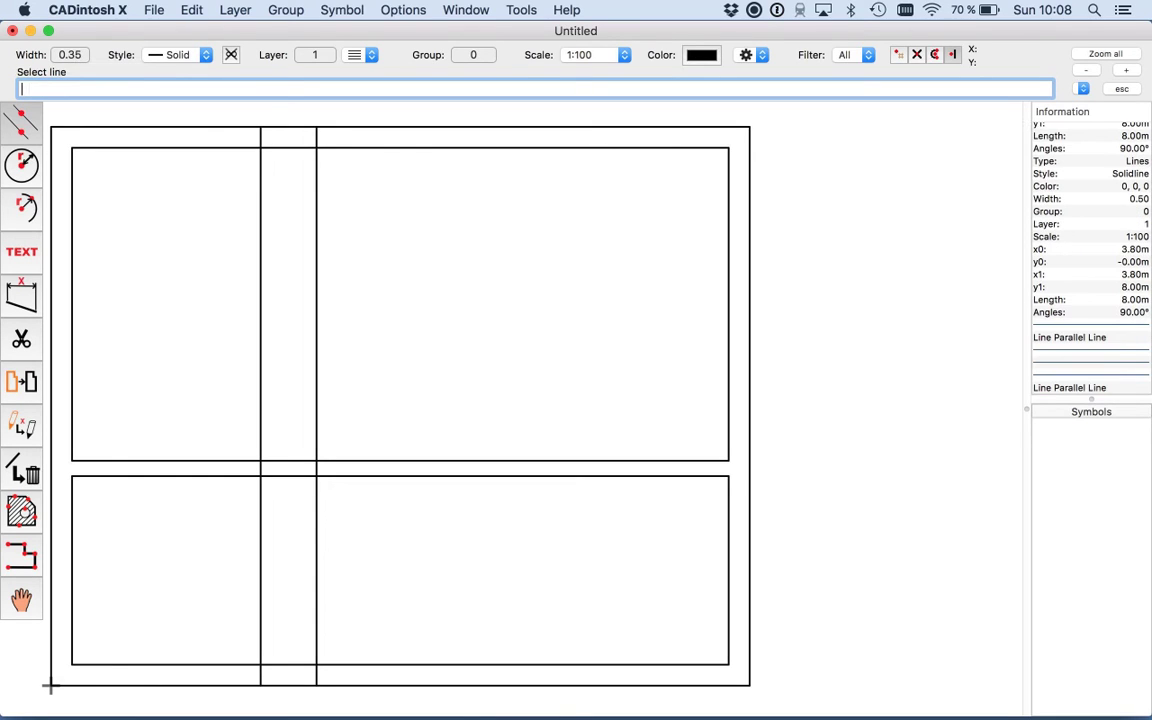
pyautogui.click(25, 208)
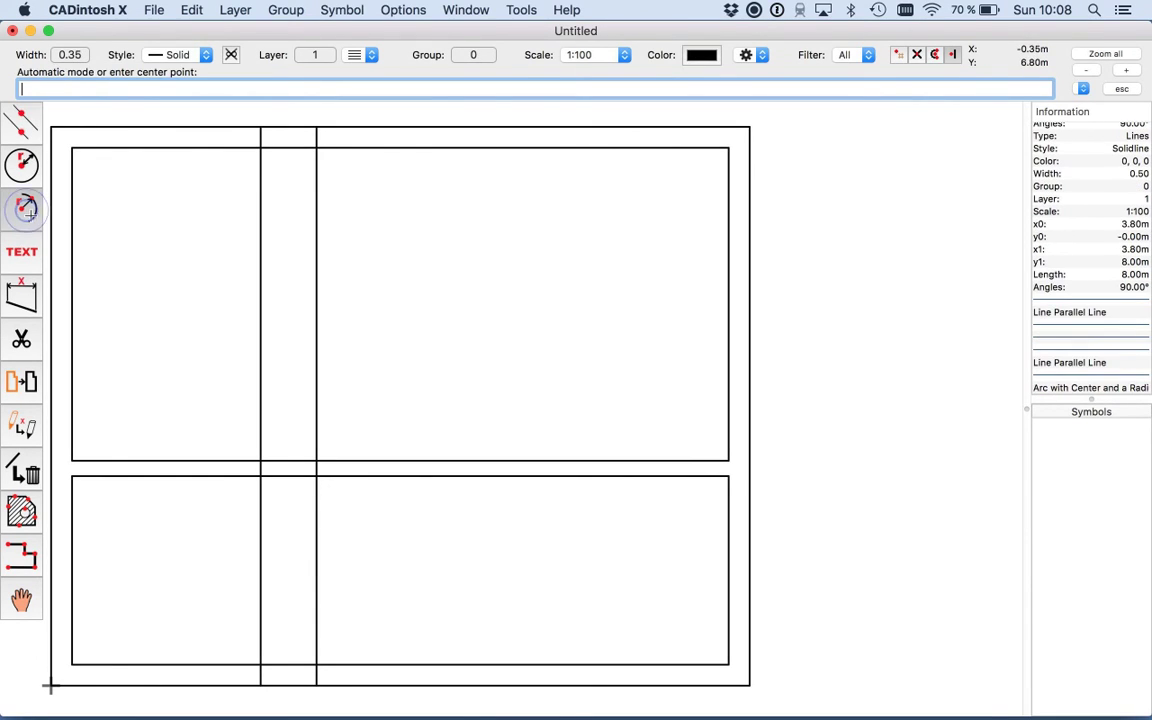
pyautogui.click(262, 462)
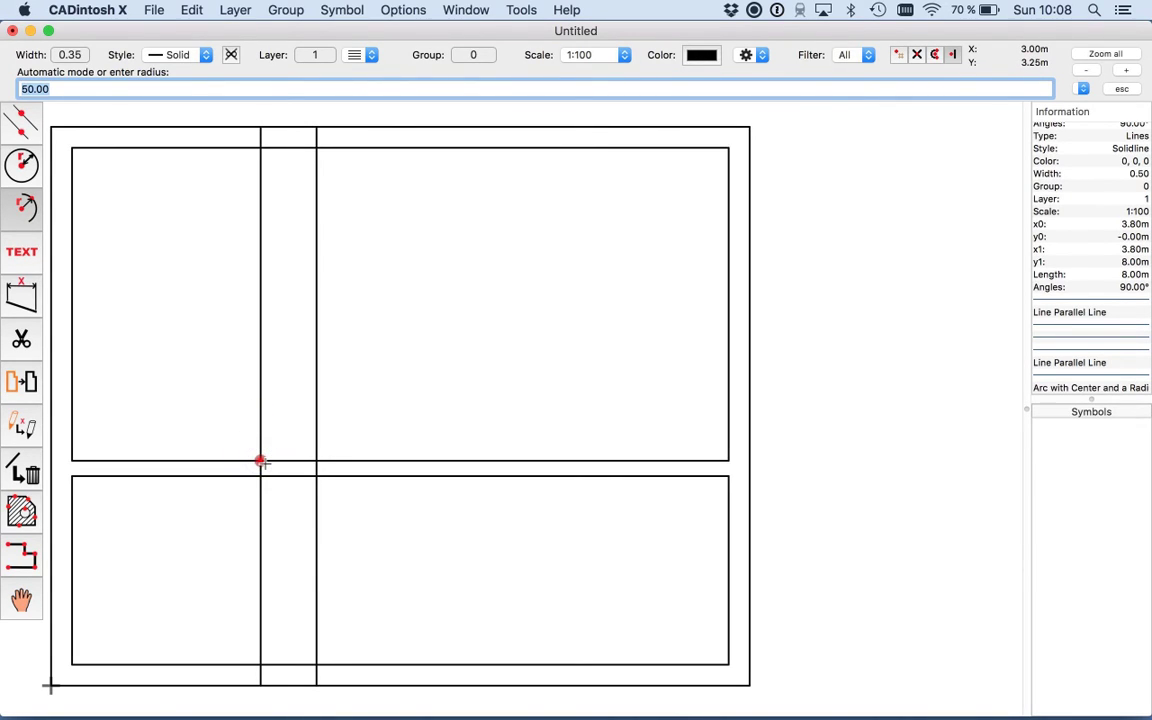
pyautogui.write('0.8')
pyautogui.press('Return')
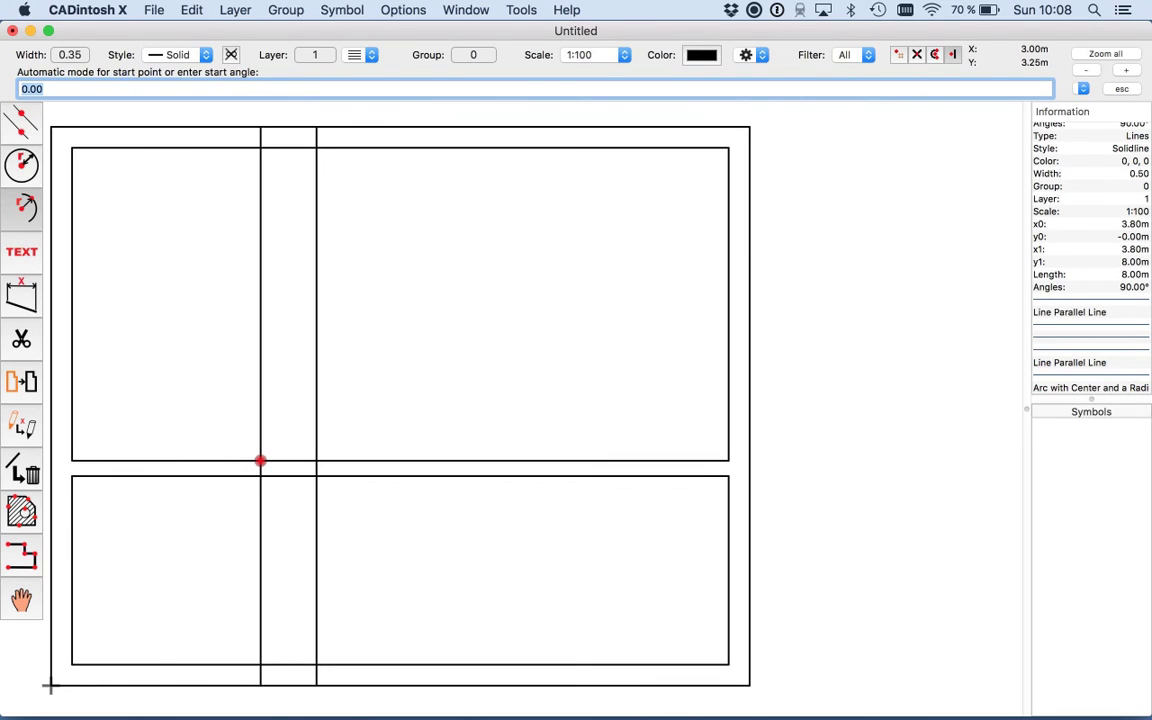
pyautogui.press('Return')
pyautogui.write('90')
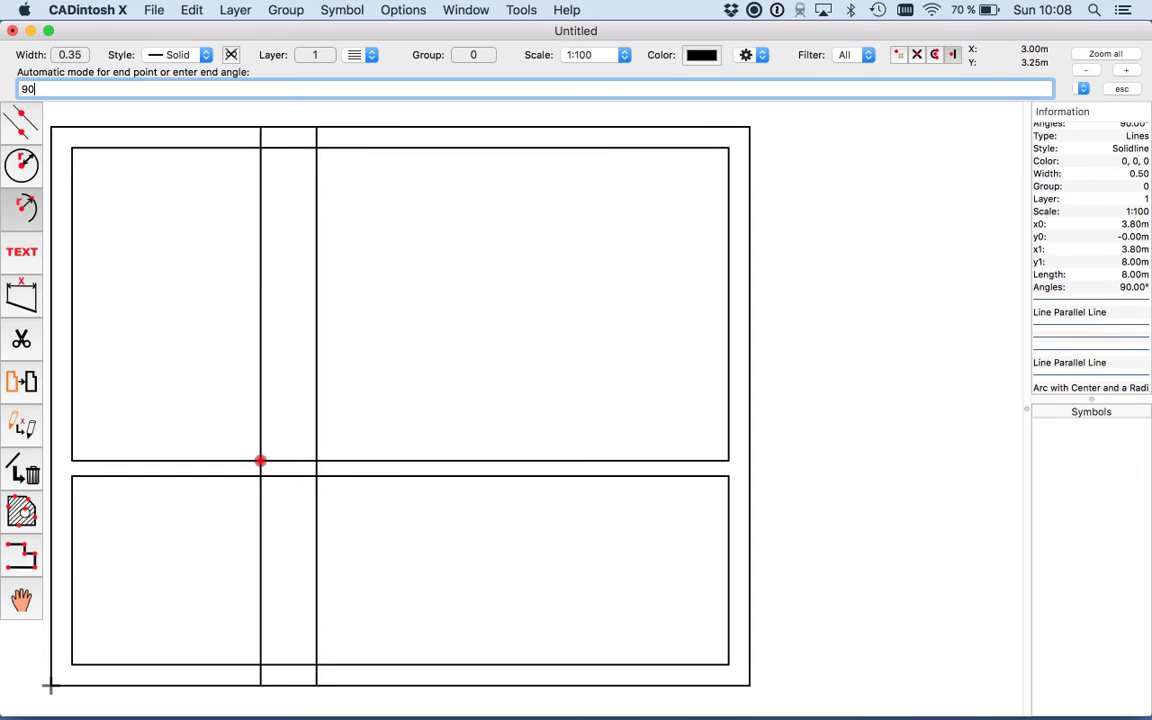
pyautogui.press('Return')
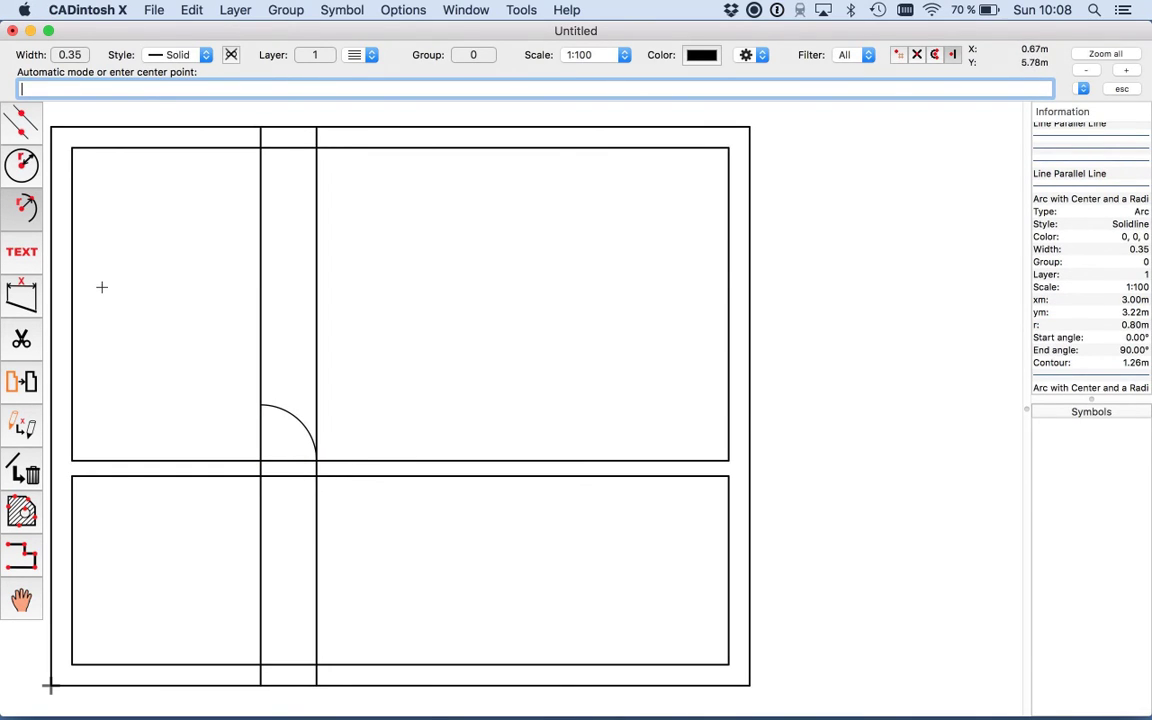
# Snip both interior wall lines between the door lines, and the door lines' sections crossing the lower and upper rooms
pyautogui.click(21, 340)
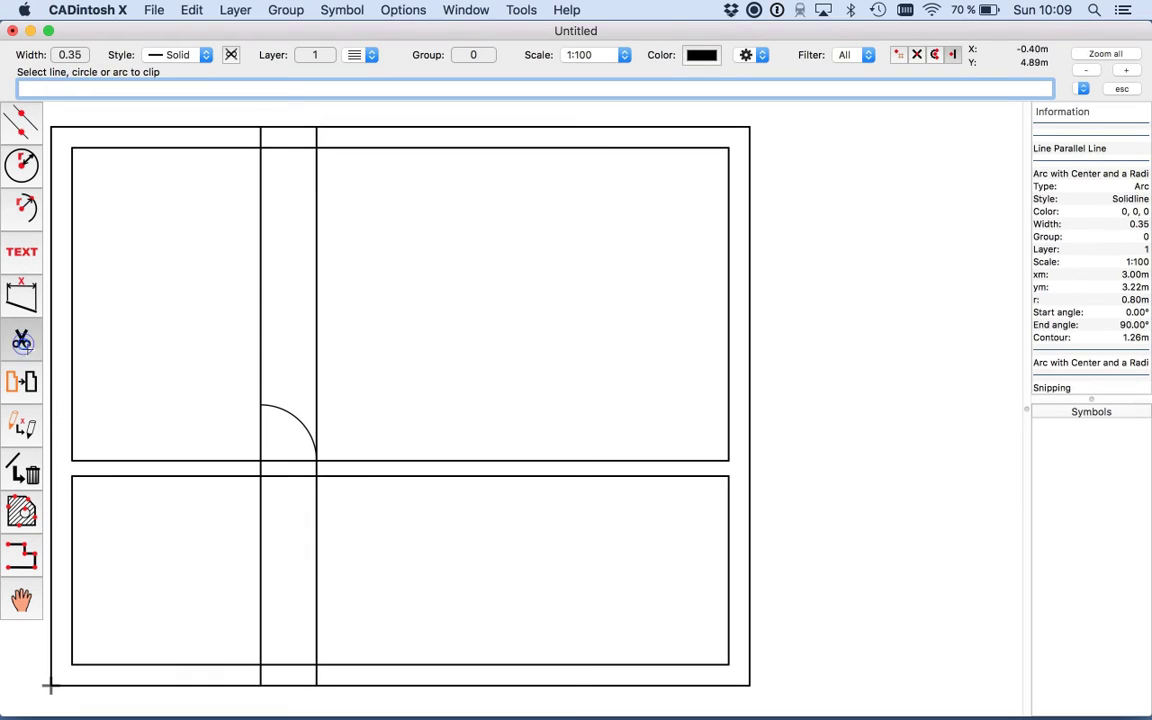
pyautogui.click(285, 462)
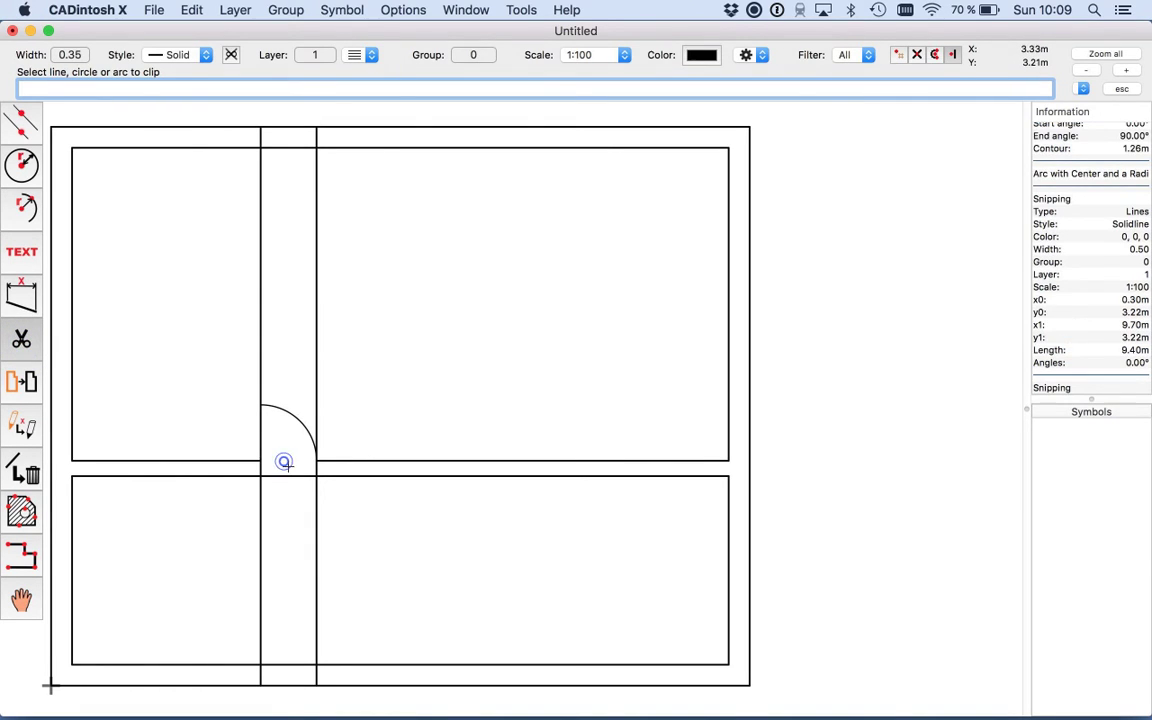
pyautogui.click(282, 477)
pyautogui.click(261, 501)
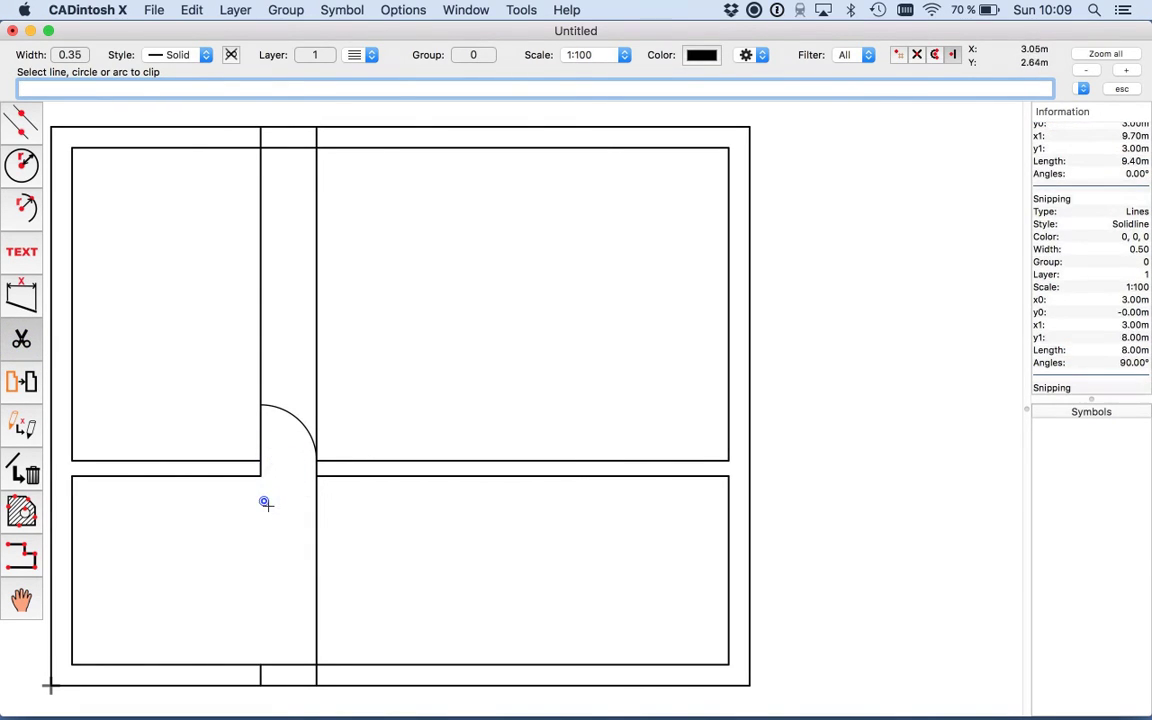
pyautogui.click(317, 517)
pyautogui.click(318, 393)
pyautogui.click(263, 367)
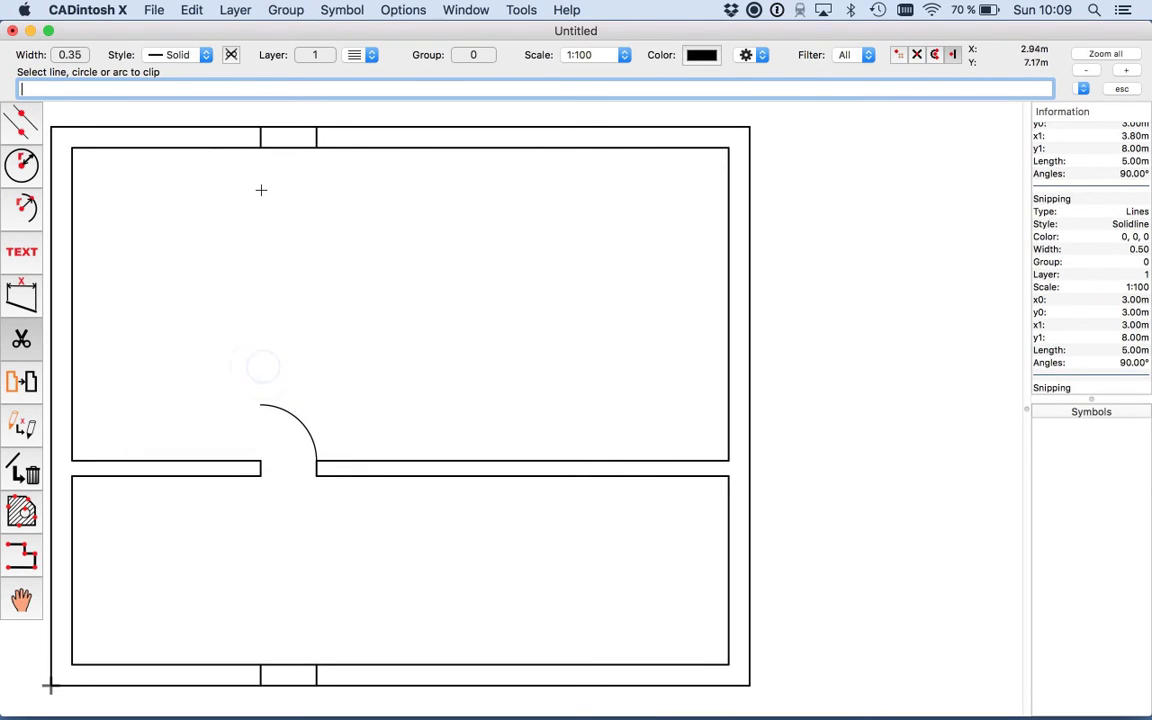
# Delete the four leftover door-line stubs inside the upper and lower outer walls
pyautogui.click(21, 485)
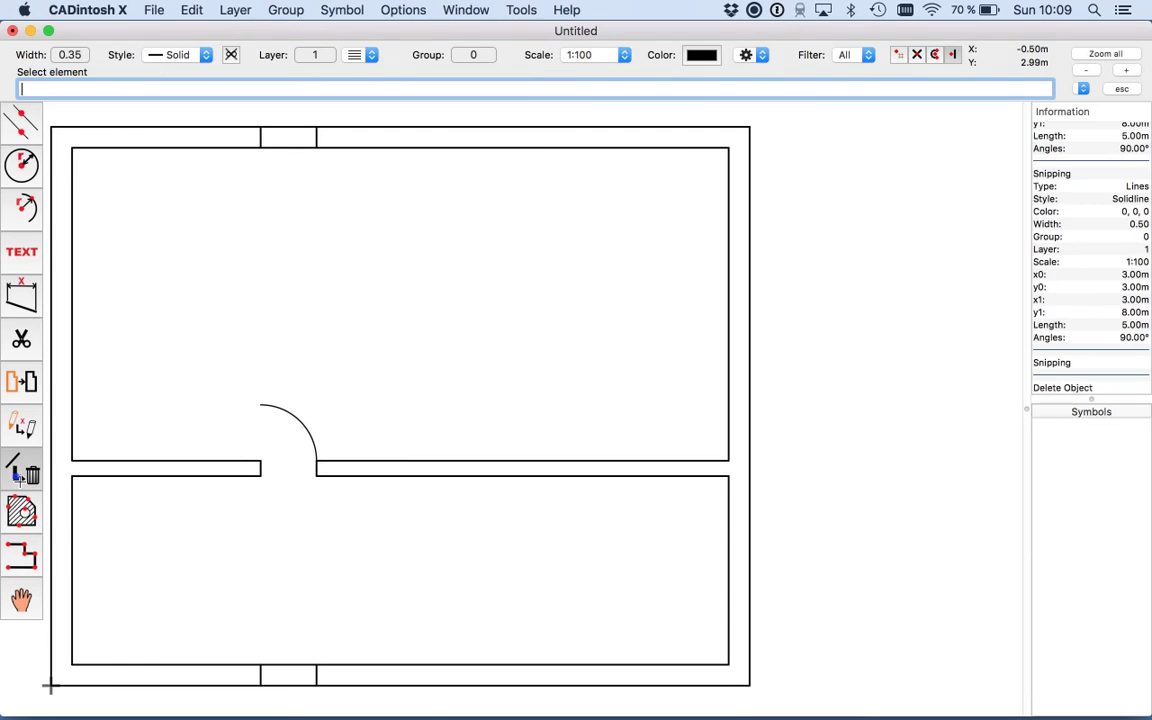
pyautogui.click(261, 137)
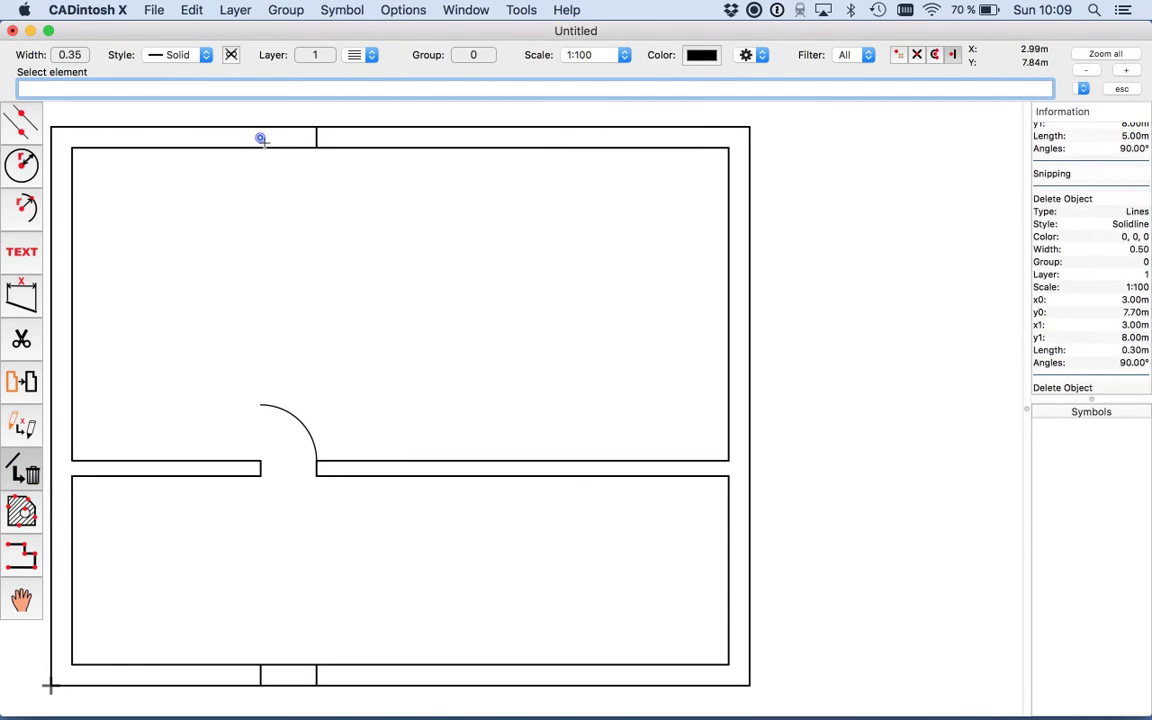
pyautogui.click(316, 137)
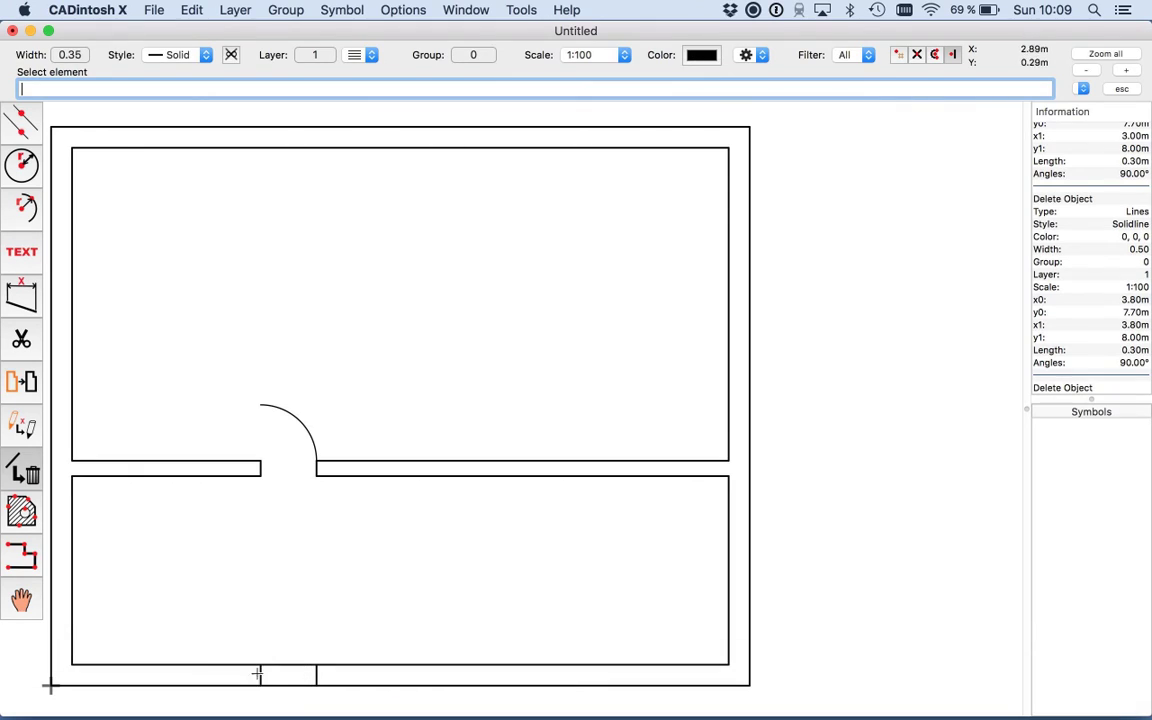
pyautogui.click(262, 679)
pyautogui.click(318, 679)
# Draw the door leaf as a point-to-point line from the swing arc's upper end to the left jamb's upper corner
pyautogui.moveTo(20, 118); pyautogui.dragTo(64, 130)
pyautogui.click(260, 405)
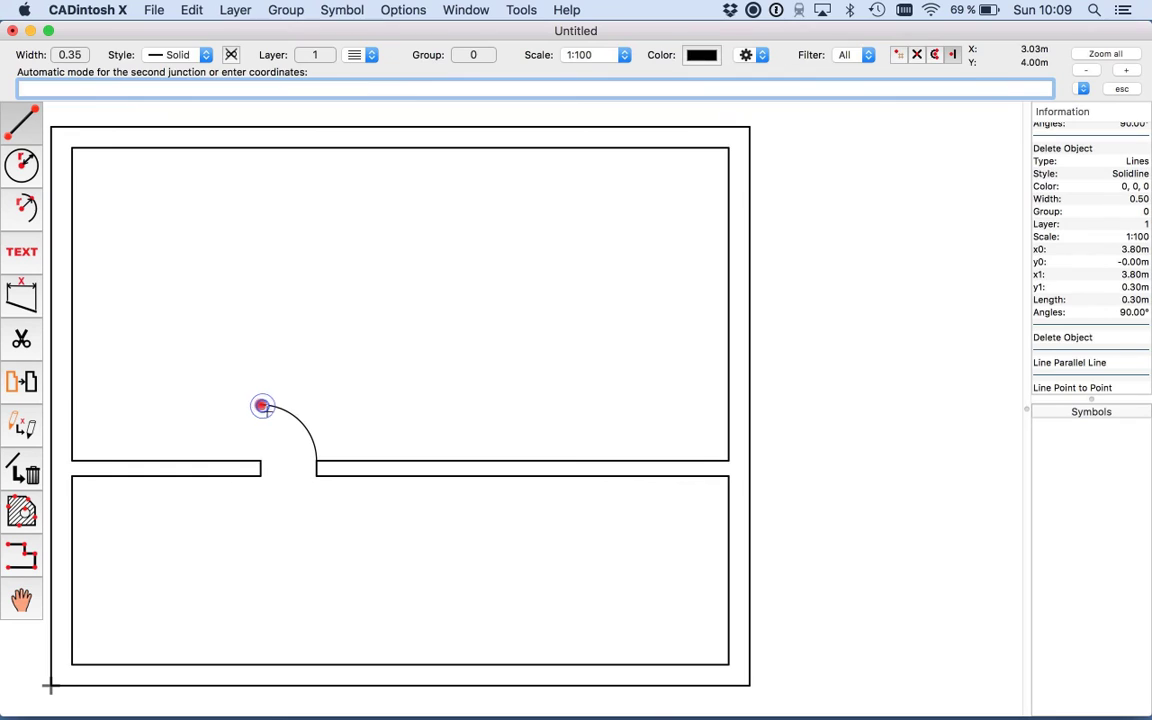
pyautogui.click(262, 459)
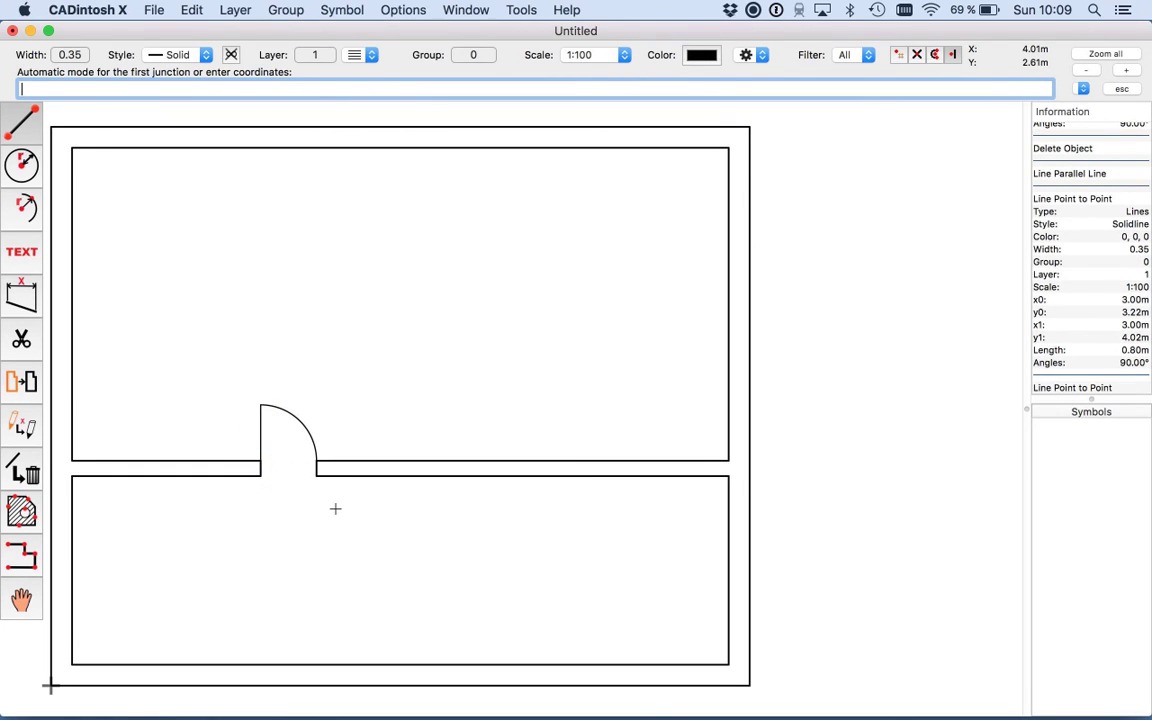
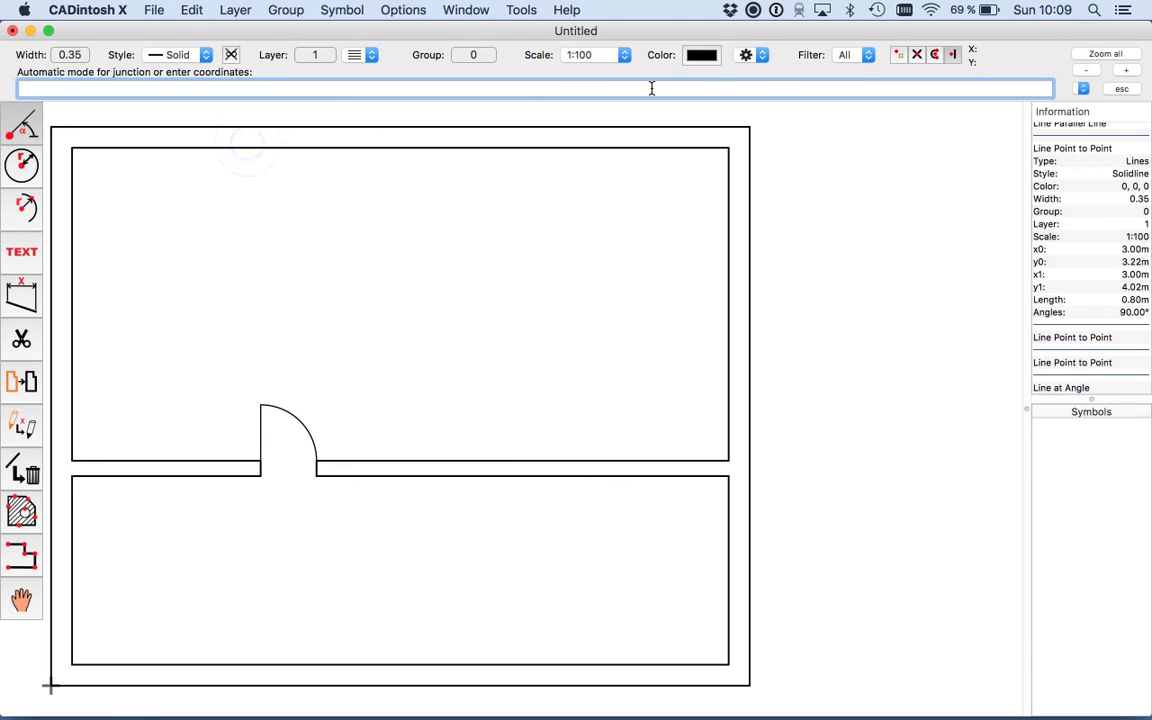
# Draw a 1 m line at 0° in the upper room, starting freehand at about x 4.03 m, y 5.46 m
pyautogui.click(897, 54)
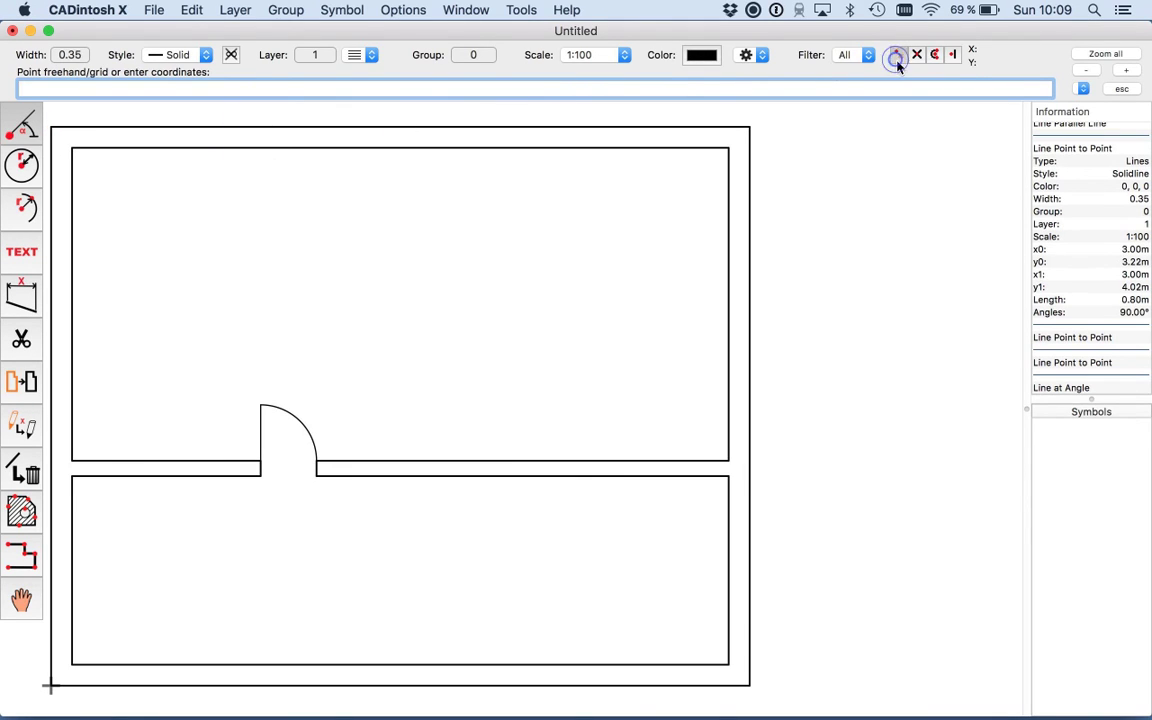
pyautogui.click(332, 303)
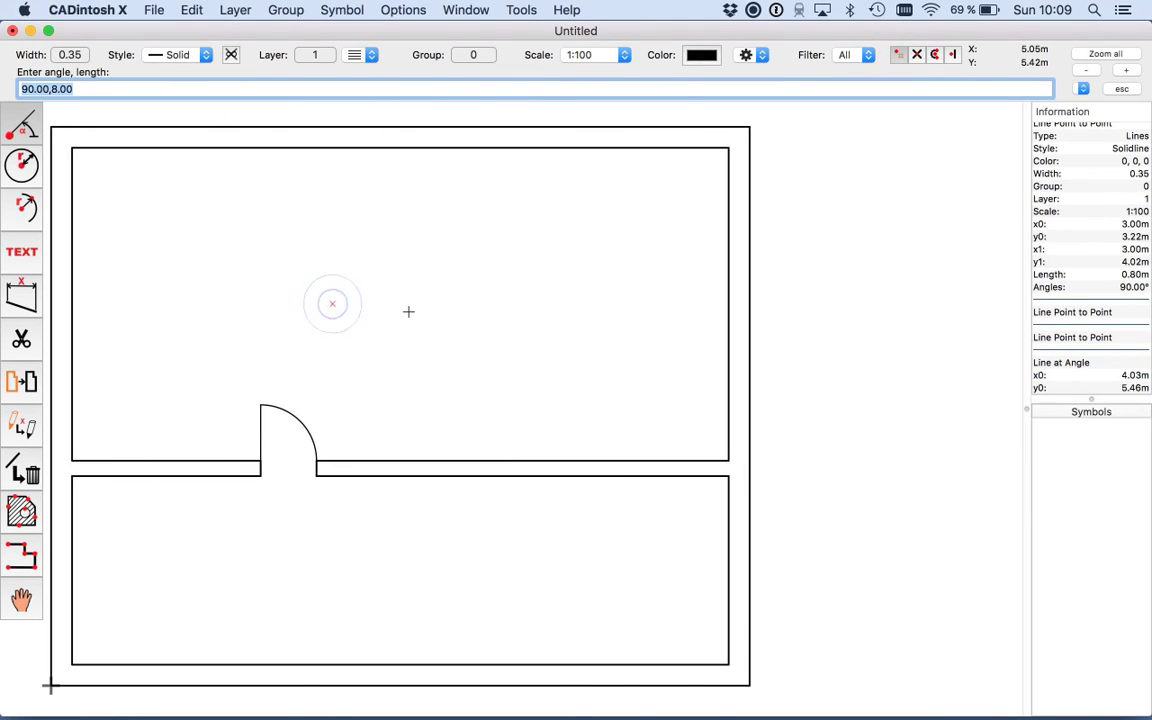
pyautogui.write('0')
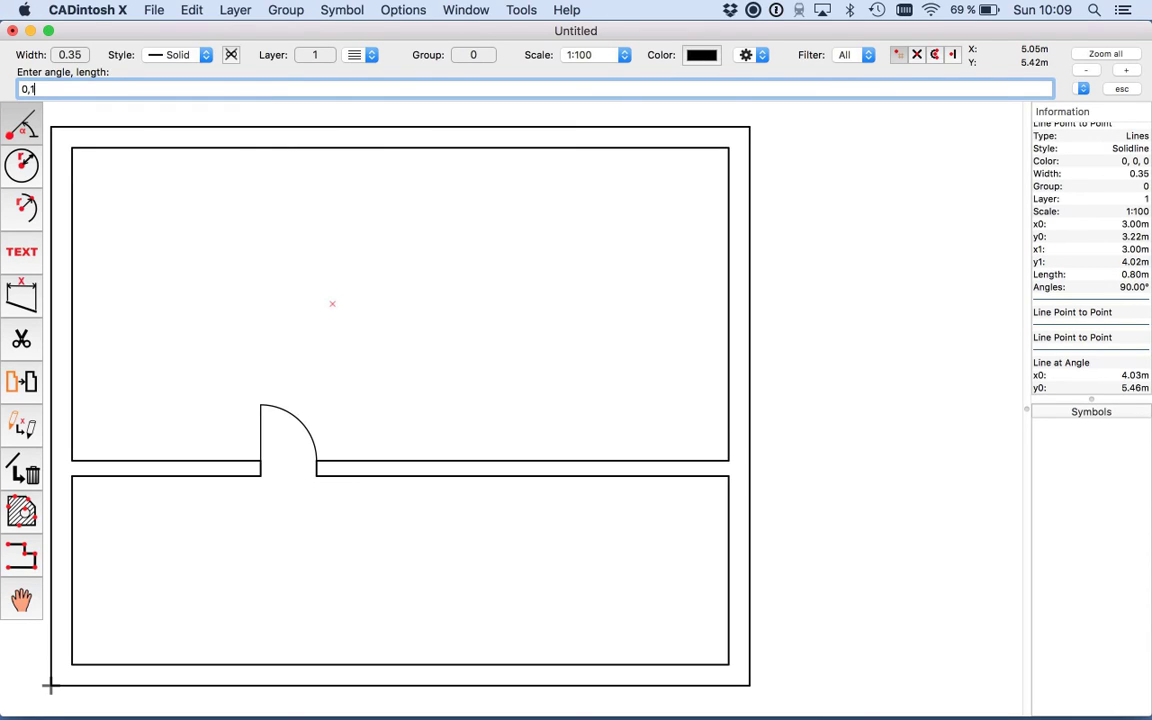
pyautogui.write(',1')
pyautogui.press('Return')
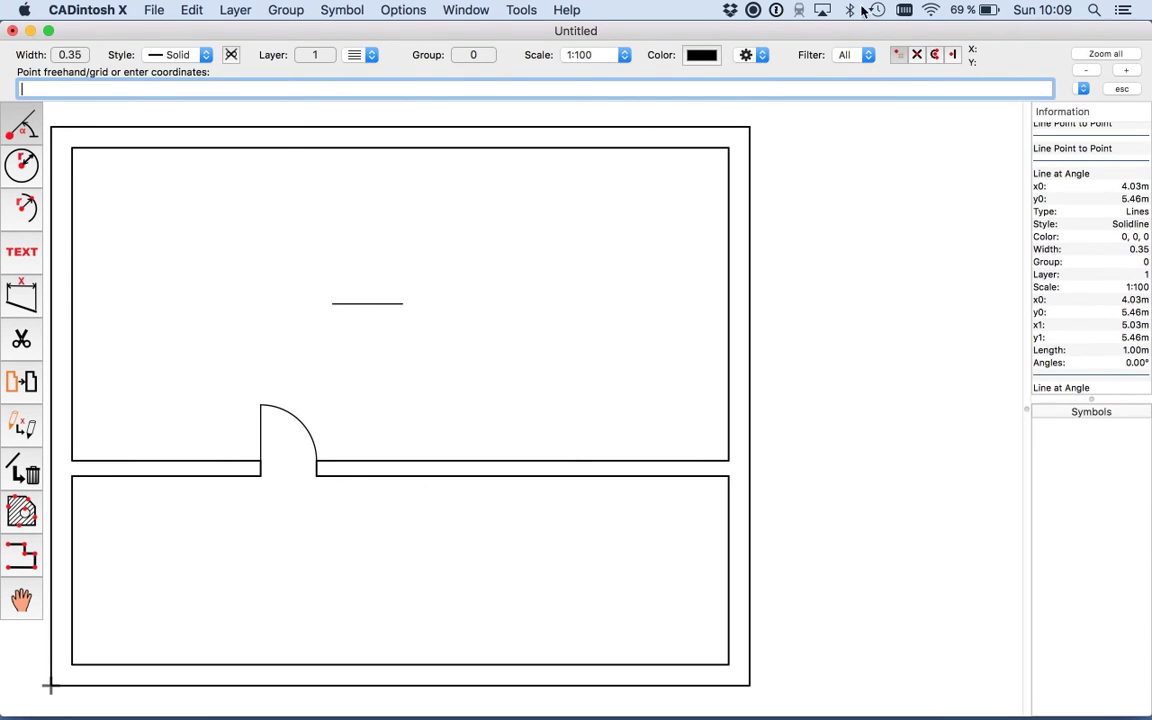
# Draw a 0.8 m line at 90° from the left end of the short horizontal line, using automatic point snapping
pyautogui.click(952, 55)
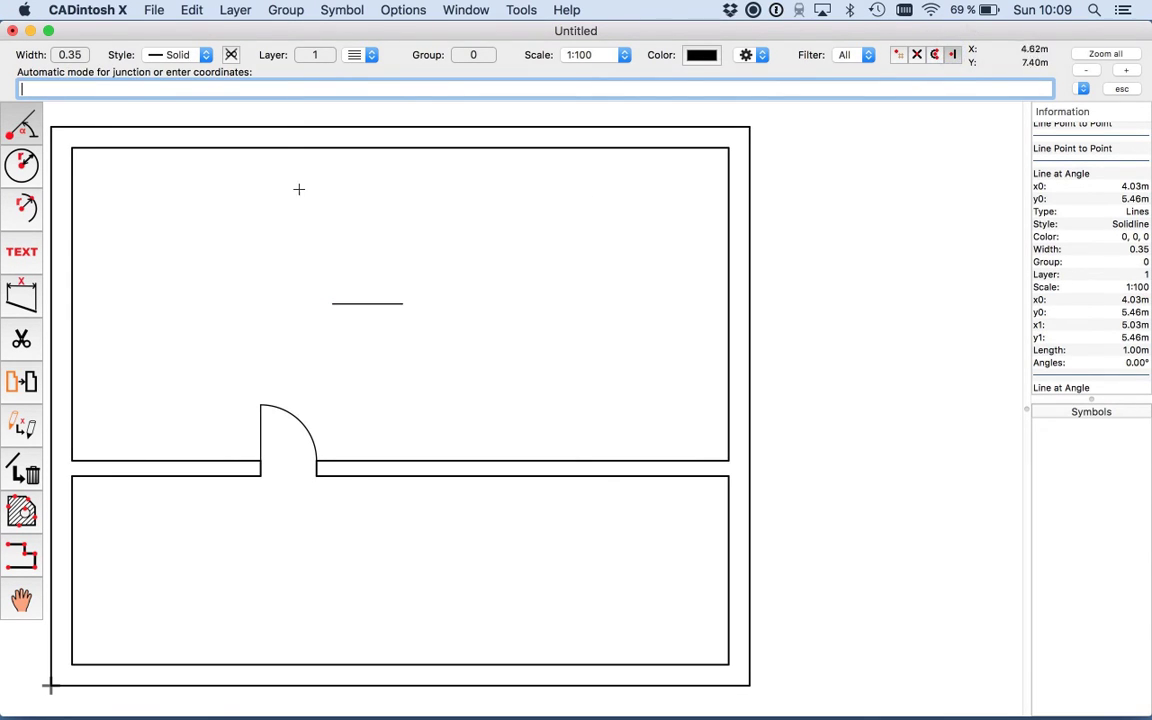
pyautogui.click(333, 305)
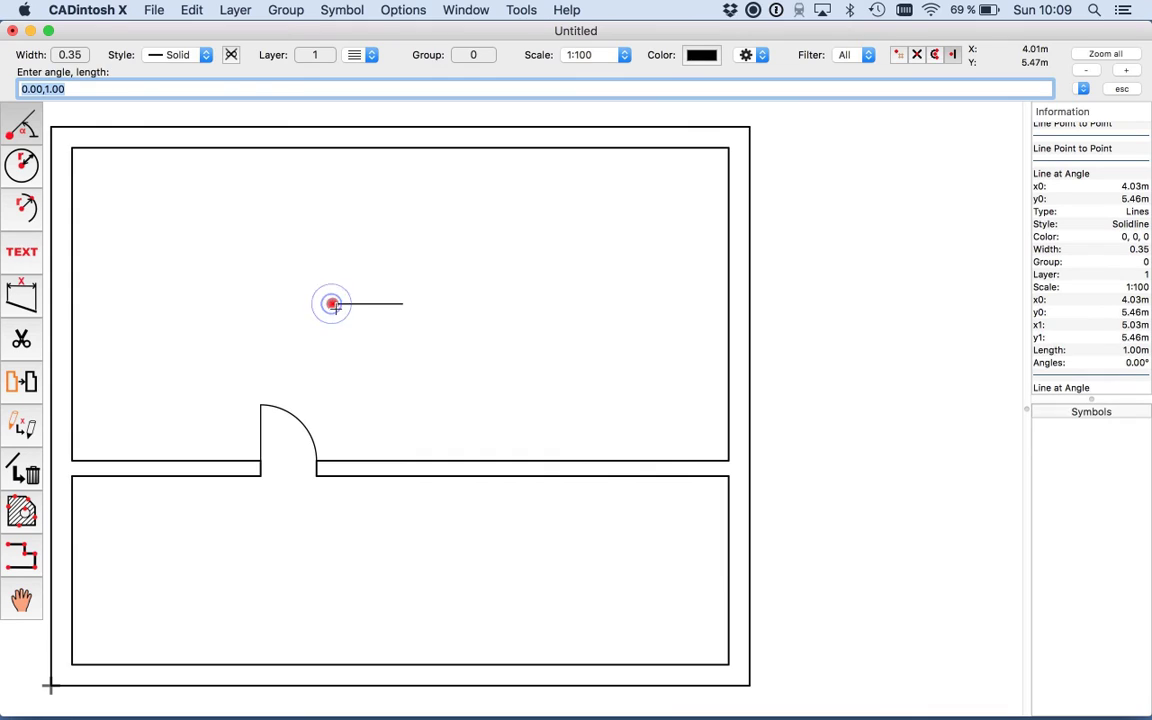
pyautogui.write('90')
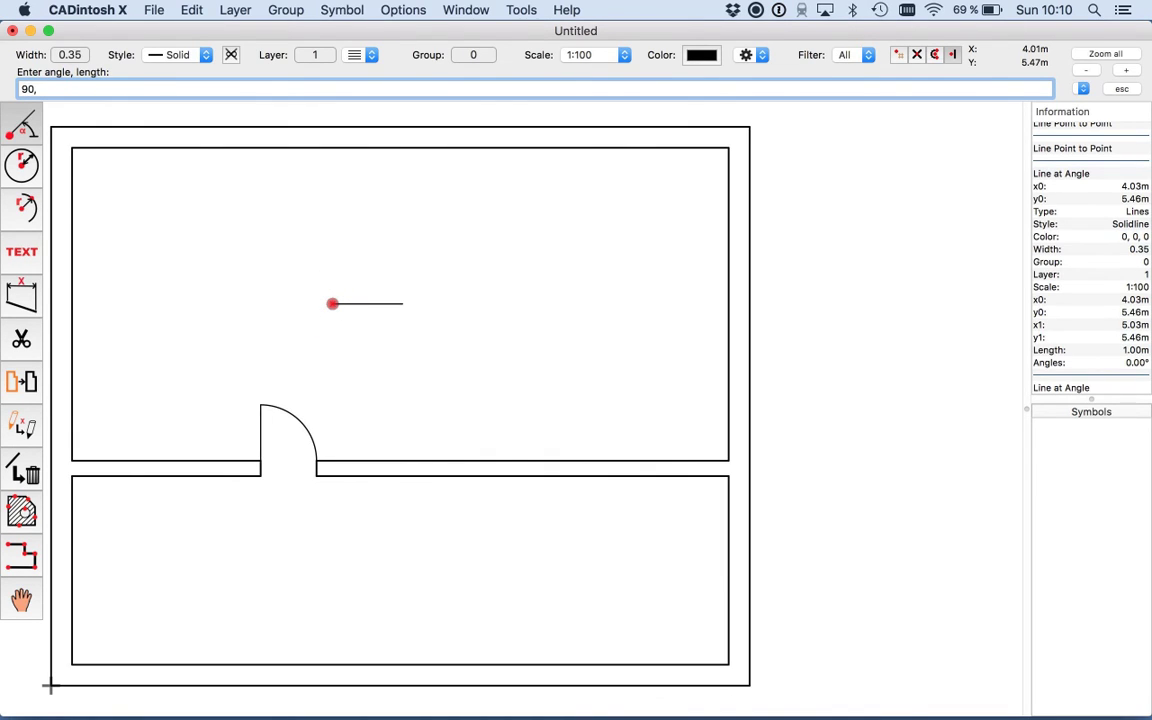
pyautogui.write(',0.8')
pyautogui.press('Return')
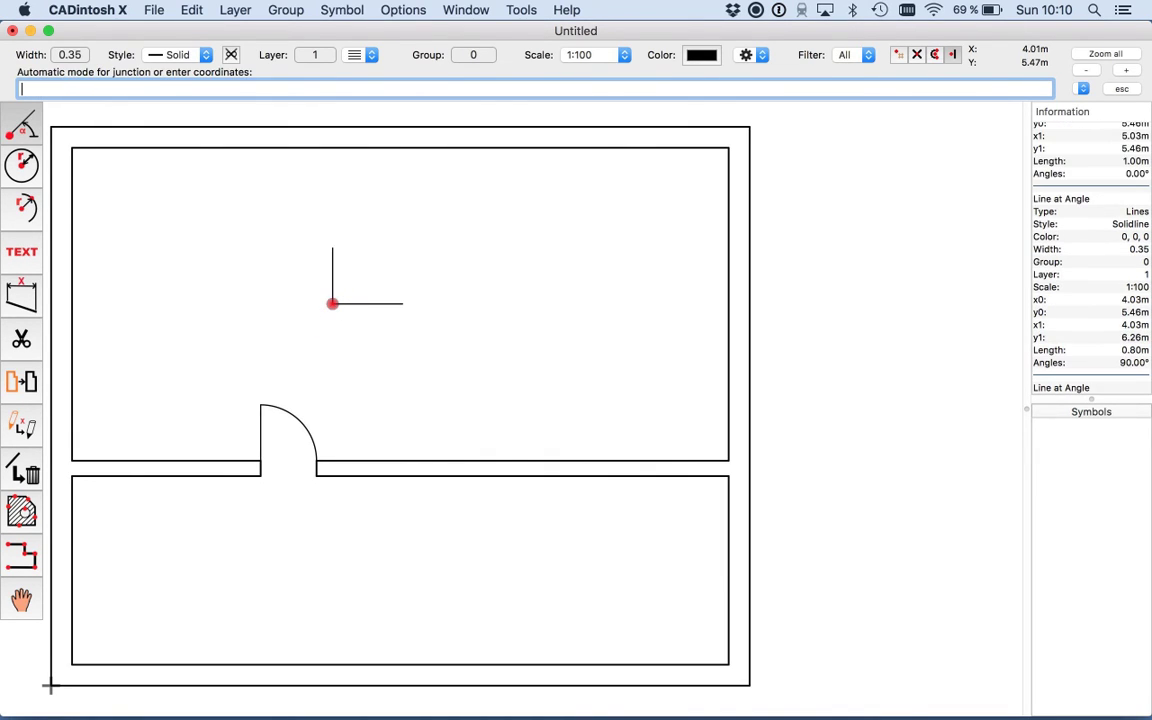
# Close the table rectangle with parallels of its lower and left lines through the opposite line ends
pyautogui.click(30, 125)
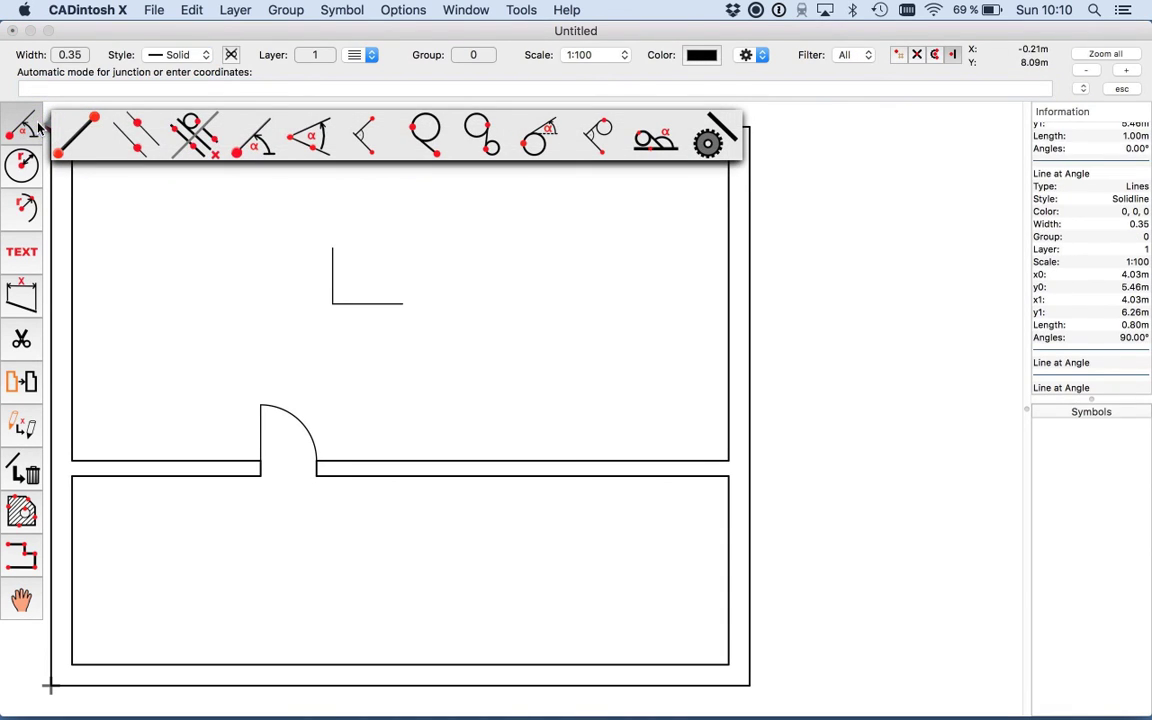
pyautogui.click(120, 128)
pyautogui.click(365, 304)
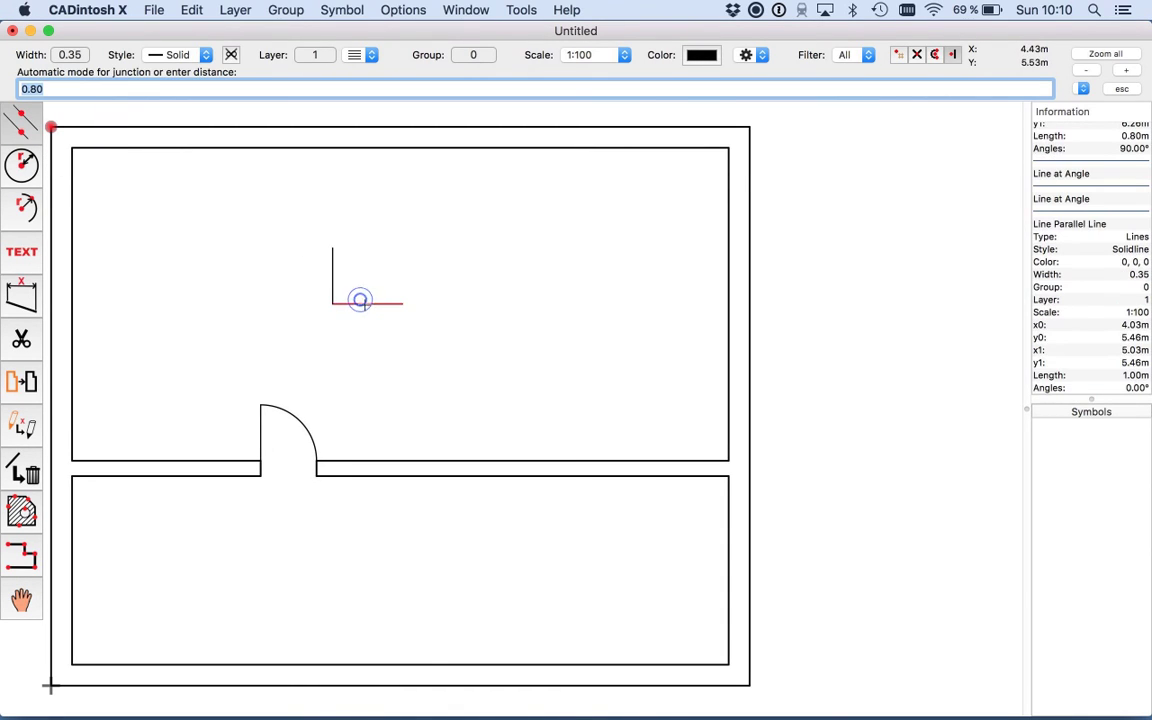
pyautogui.click(331, 247)
pyautogui.click(335, 258)
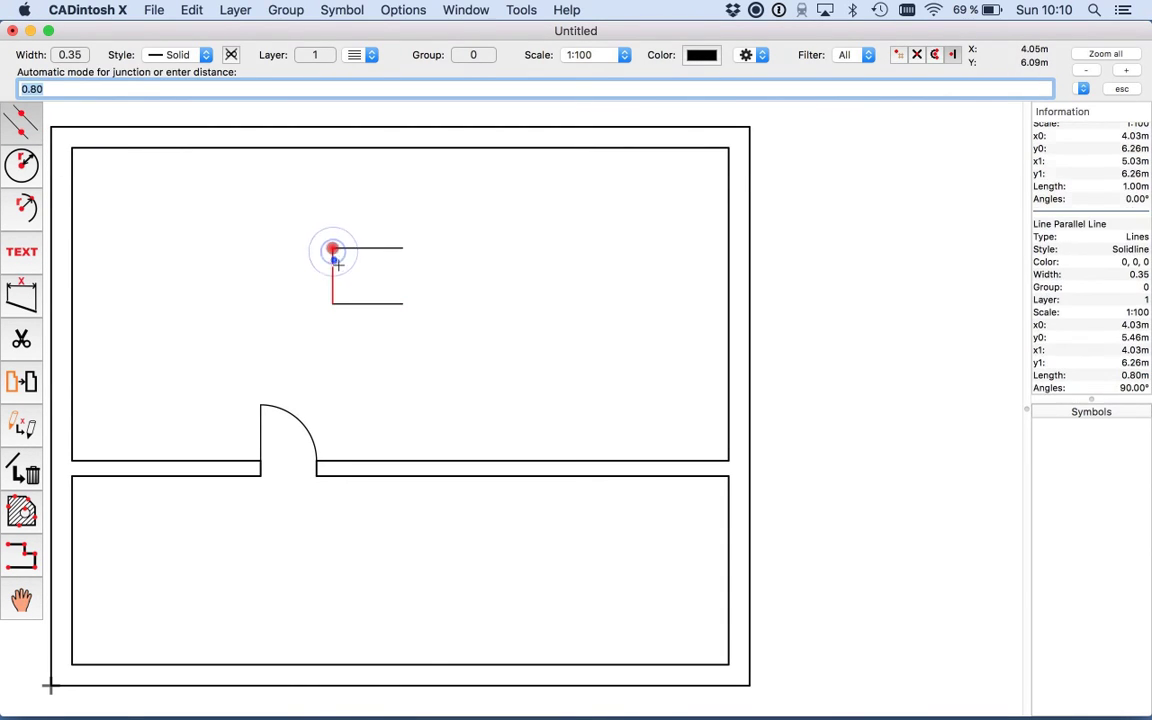
pyautogui.click(416, 253)
# Place the horizontal text "Table" freehand inside the rectangle, starting at about x 4.22 m, y 5.73 m
pyautogui.click(15, 234)
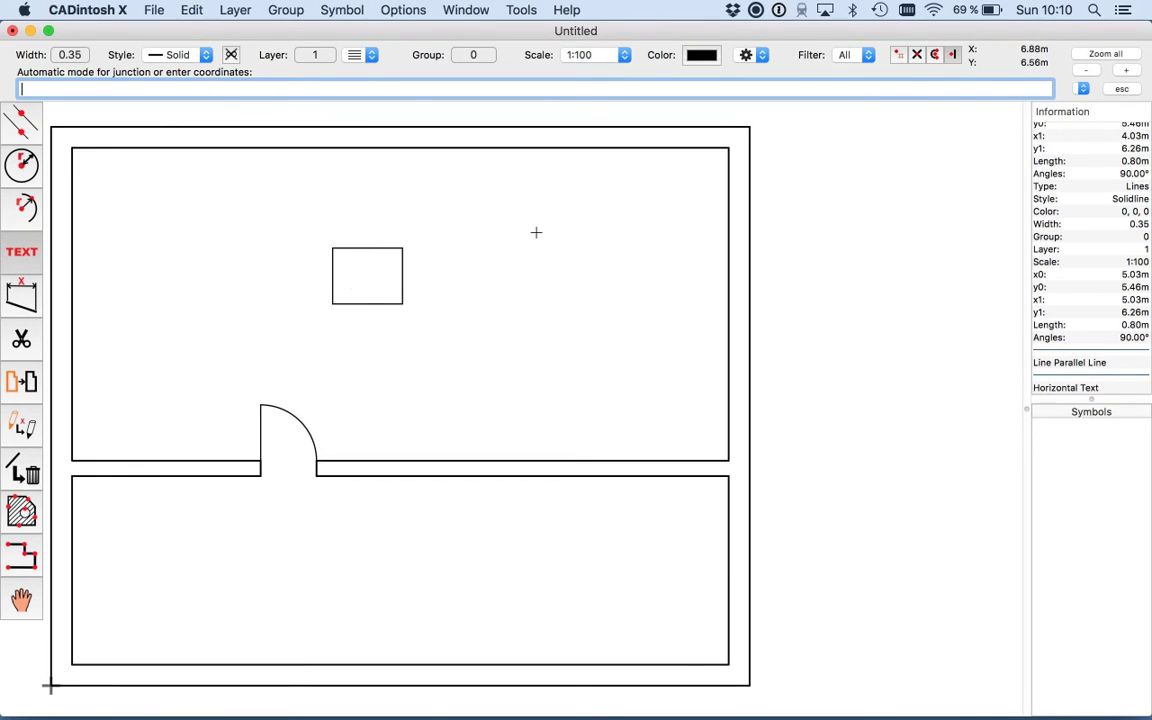
pyautogui.click(901, 56)
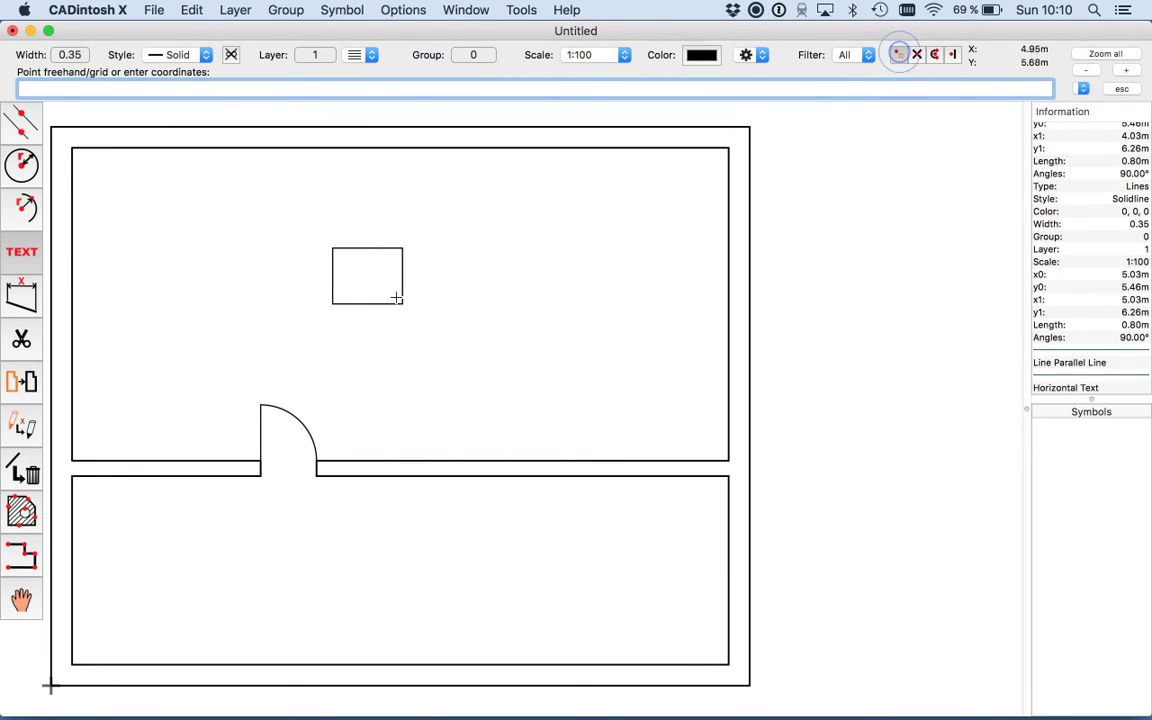
pyautogui.click(345, 285)
pyautogui.write('Tab')
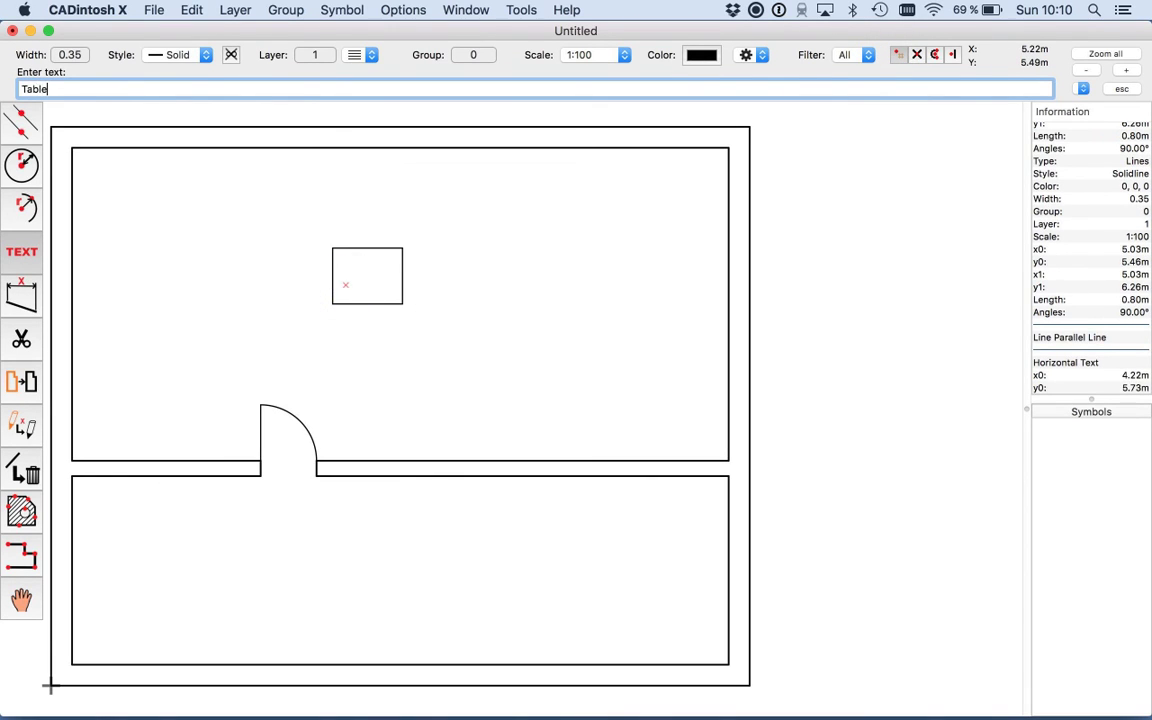
pyautogui.write('le')
pyautogui.press('Return')
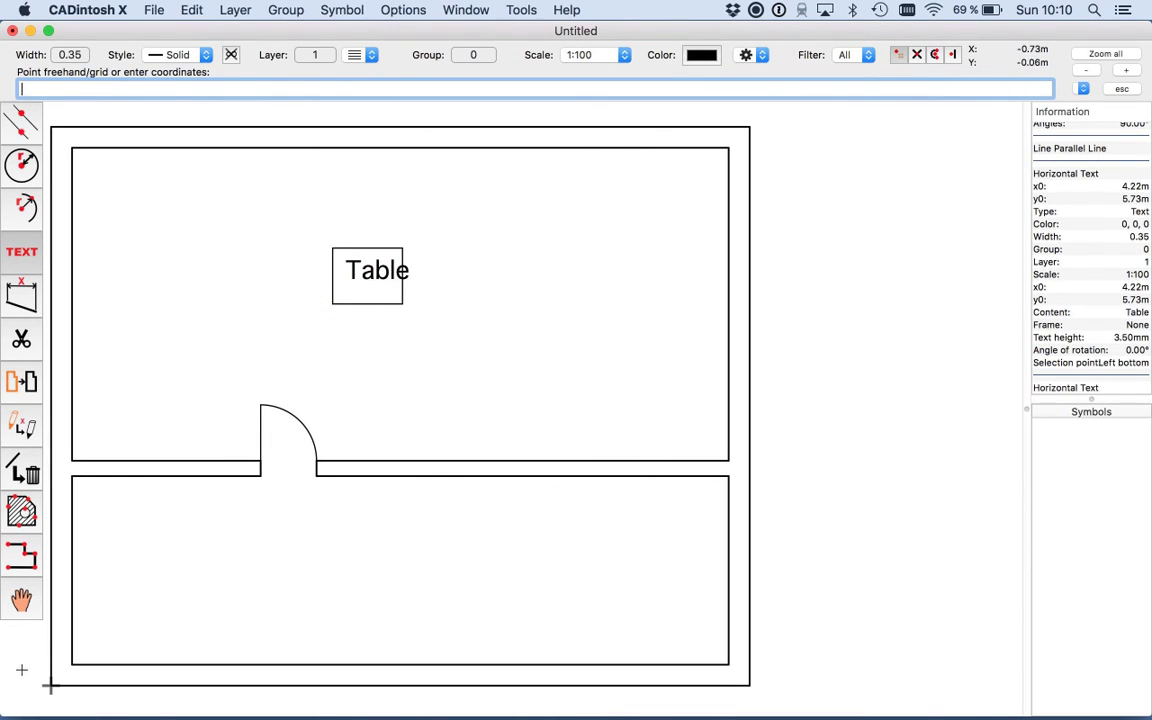
# Move the "Table" text left and slightly down so it sits centred within the rectangle
pyautogui.click(22, 599)
pyautogui.click(380, 278)
pyautogui.click(340, 262)
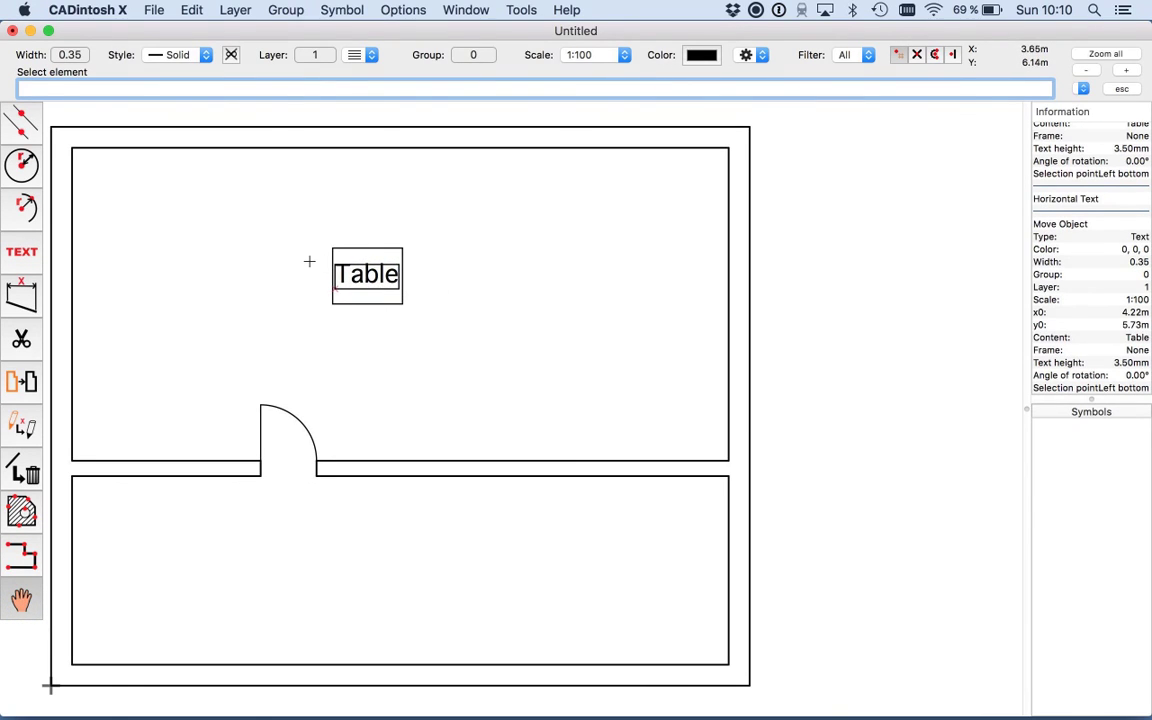
# Create a symbol named Table from a window around the rectangle and its text, with the rectangle's lower left corner as reference point
pyautogui.click(342, 10)
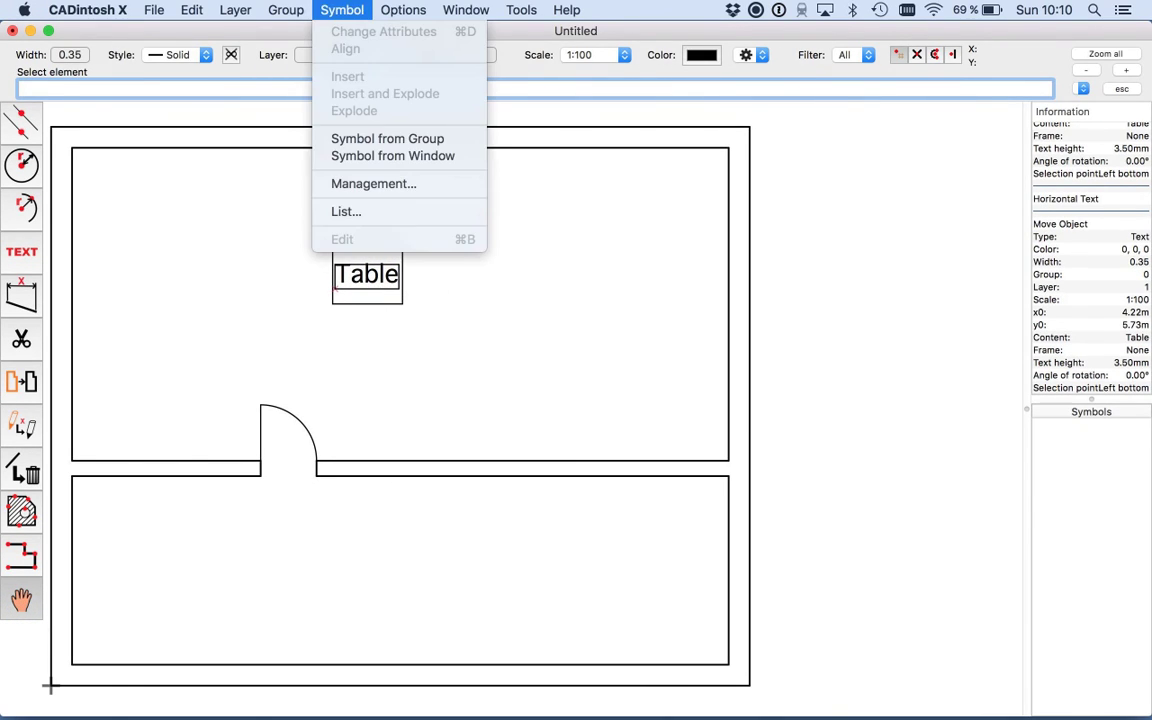
pyautogui.click(352, 156)
pyautogui.click(303, 208)
pyautogui.click(445, 335)
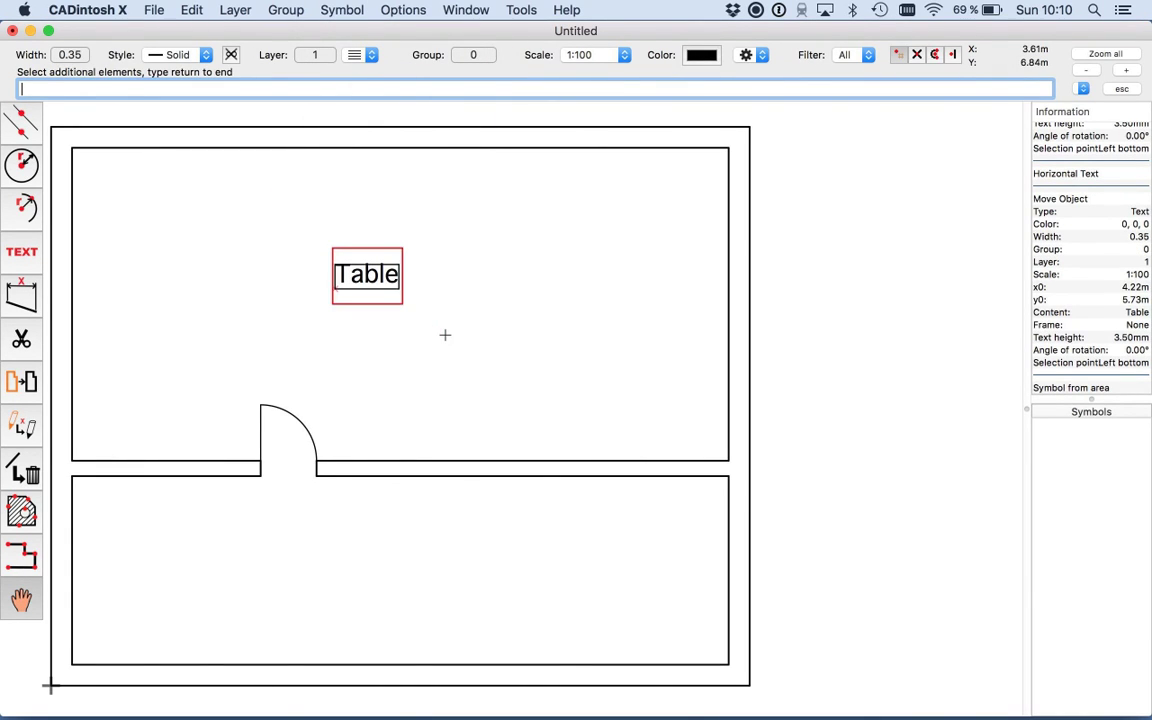
pyautogui.press('Return')
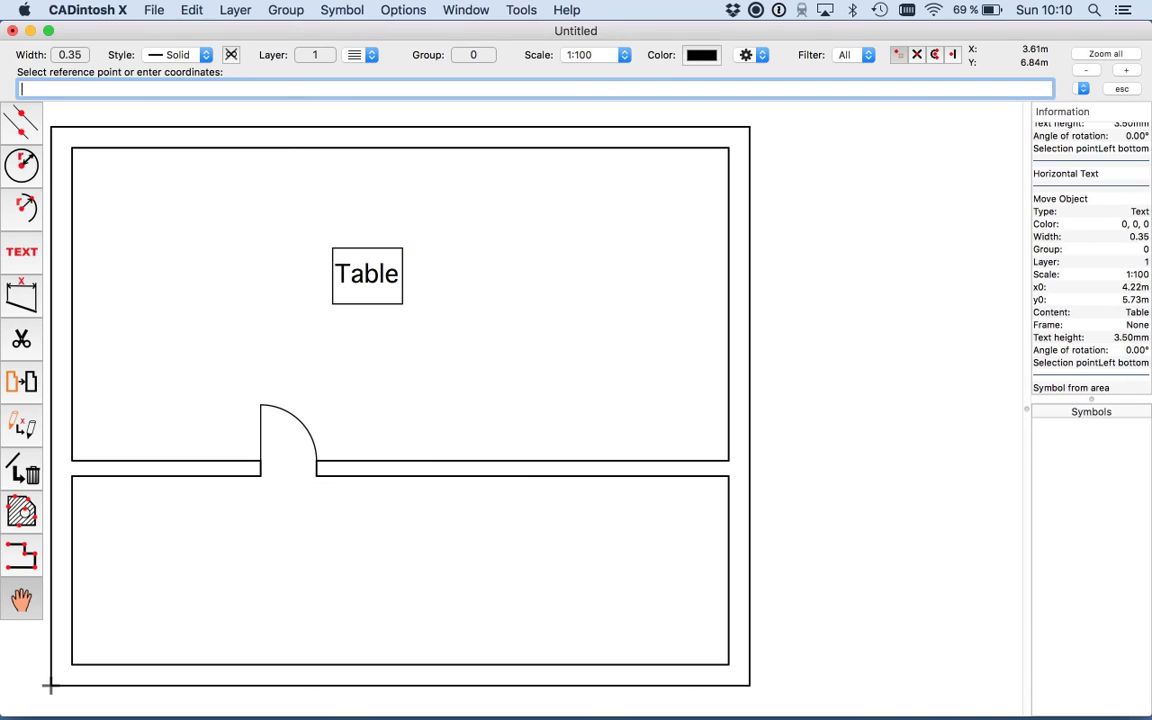
pyautogui.click(938, 54)
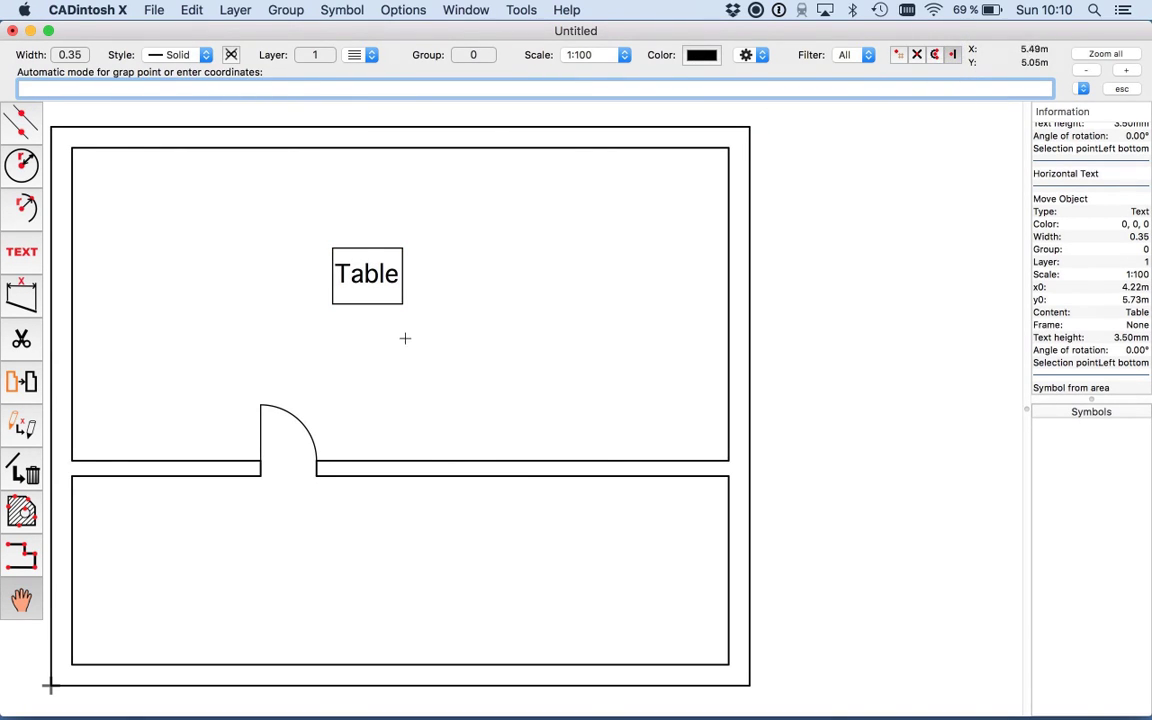
pyautogui.click(334, 305)
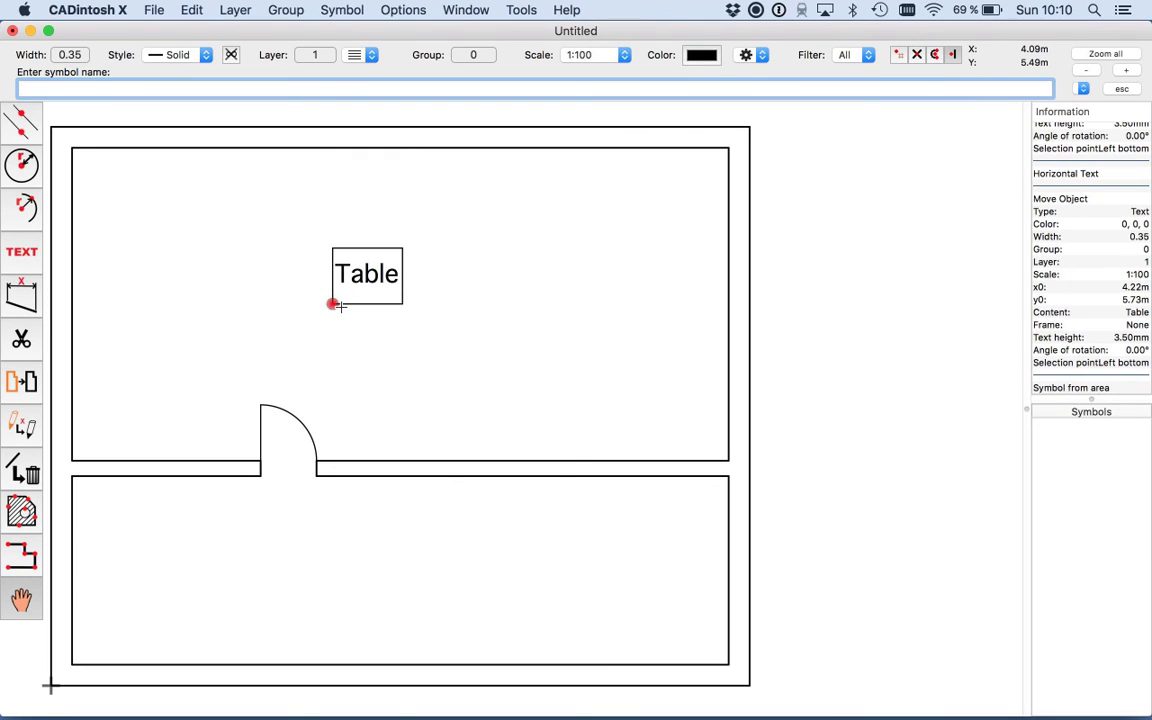
pyautogui.press('Return')
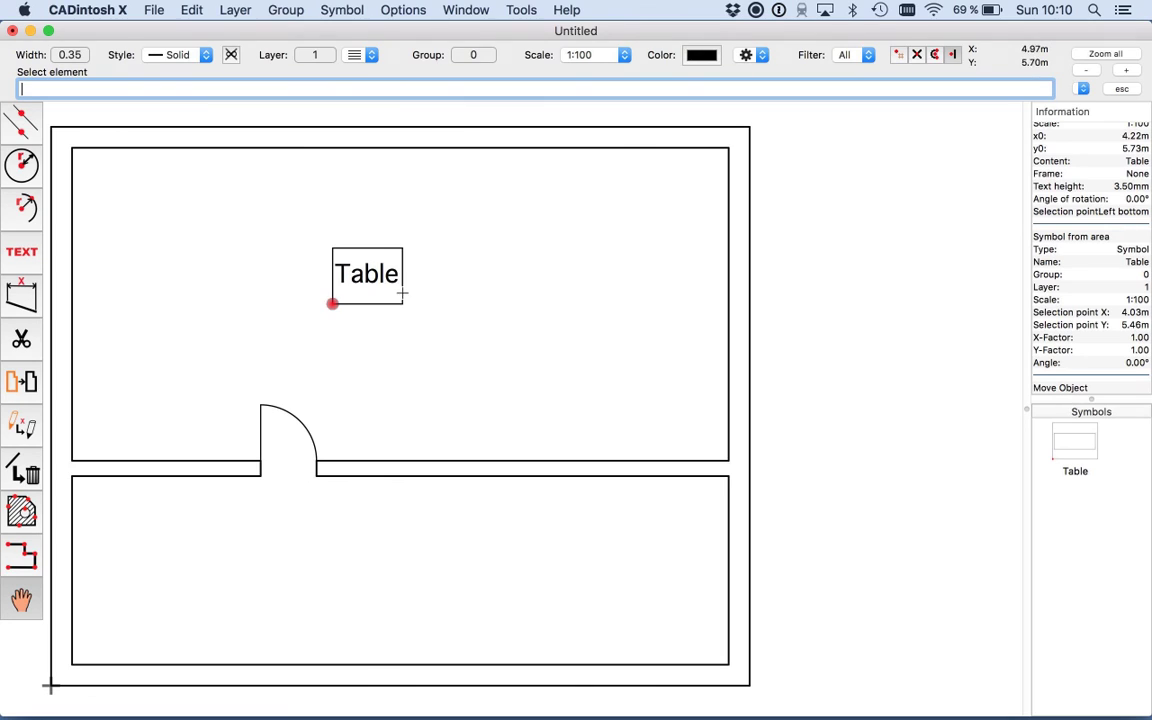
# Move the Table symbol up and to the right in the upper room and rotate it slightly counterclockwise
pyautogui.click(332, 303)
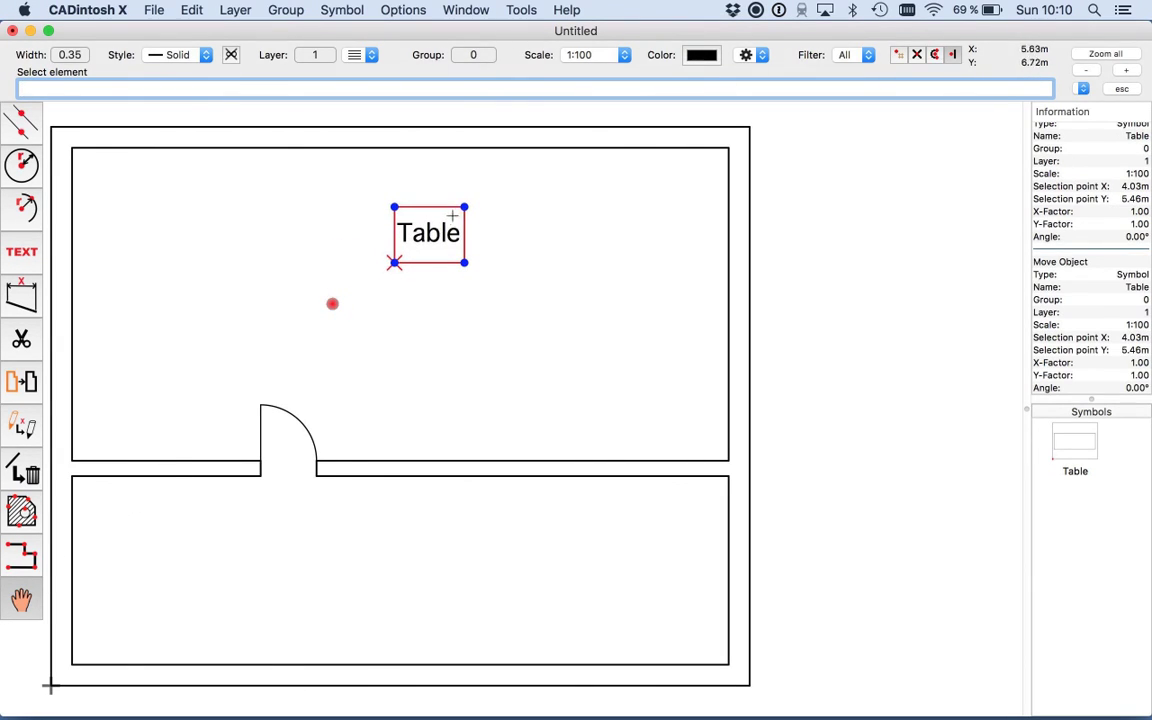
pyautogui.click(465, 208)
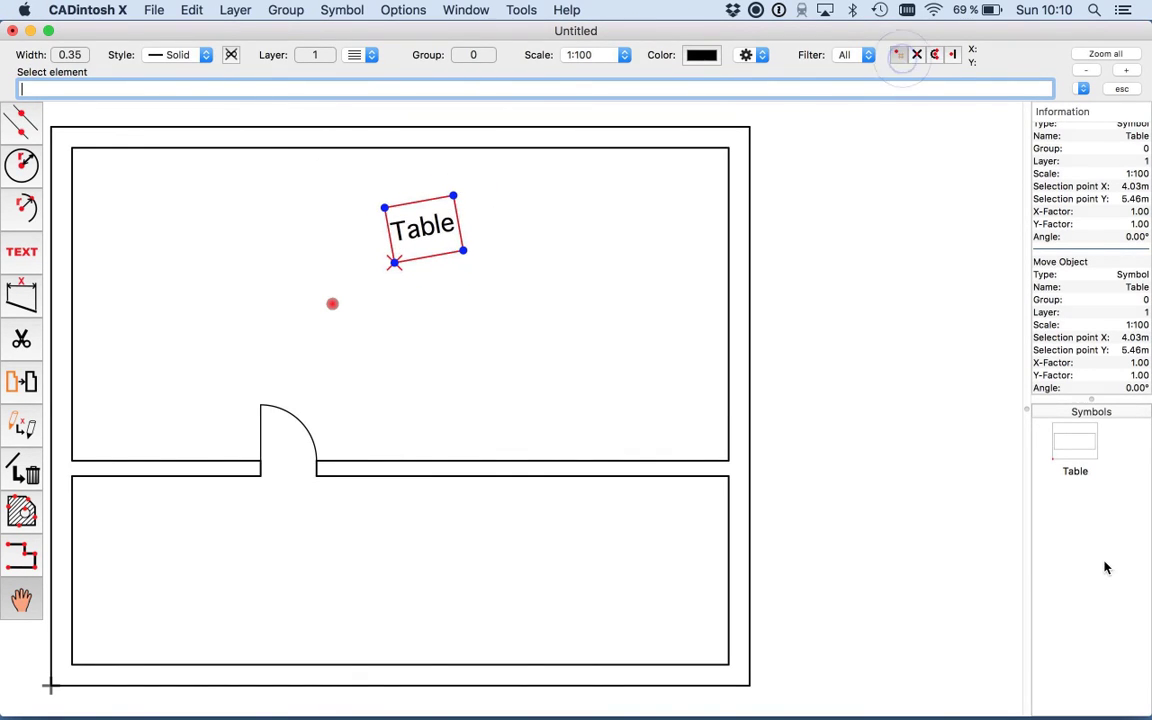
# Insert another instance of the Table symbol from the symbol library
pyautogui.click(1078, 458)
pyautogui.click(1048, 472)
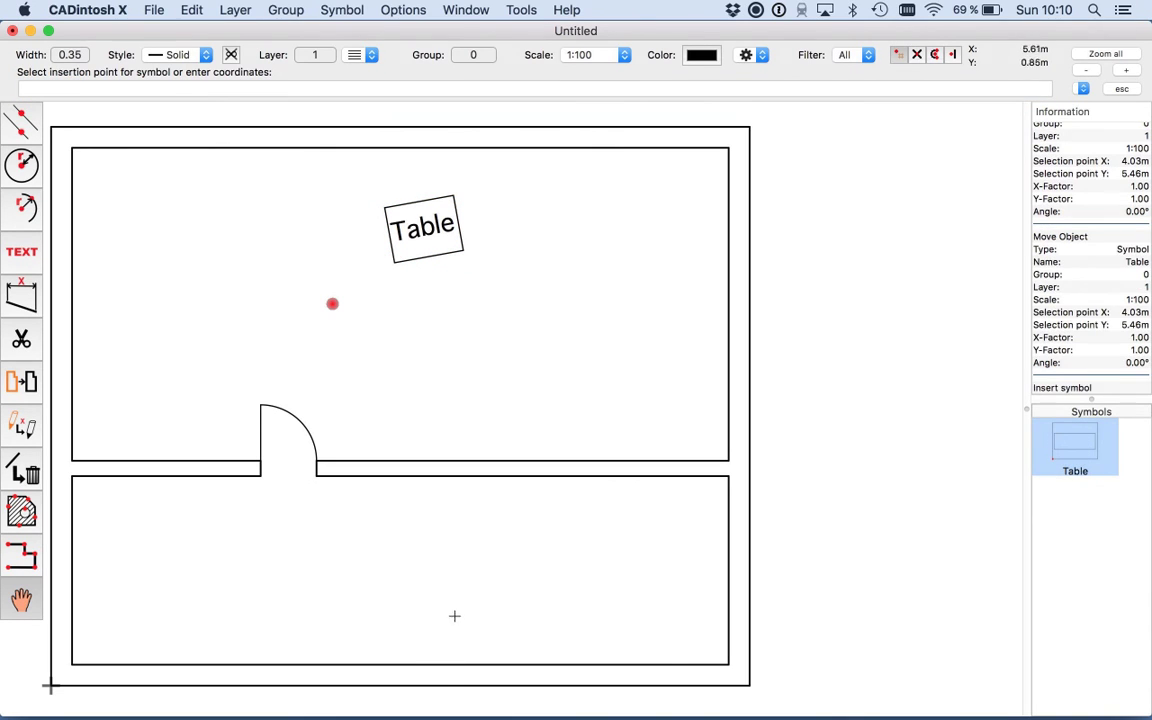